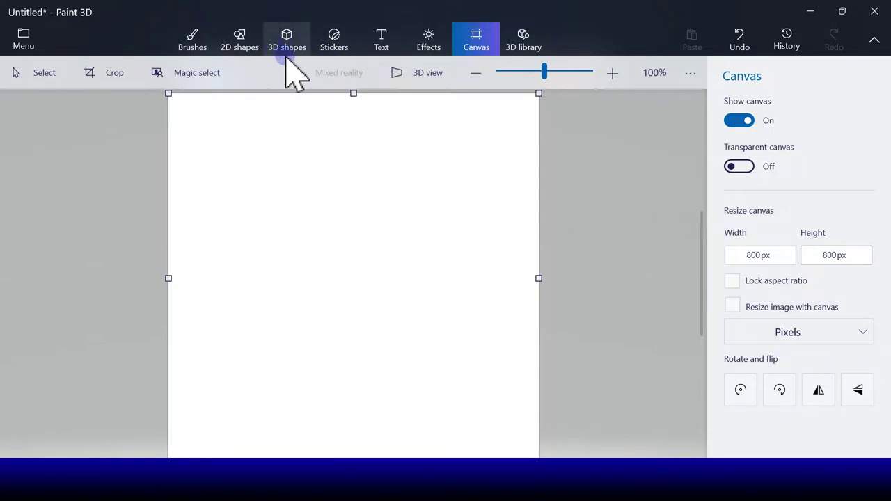
Draw a wavy lime ground line across the full width of the canvas with the Marker.
{"action": "left_click", "coordinate": [198, 51]}
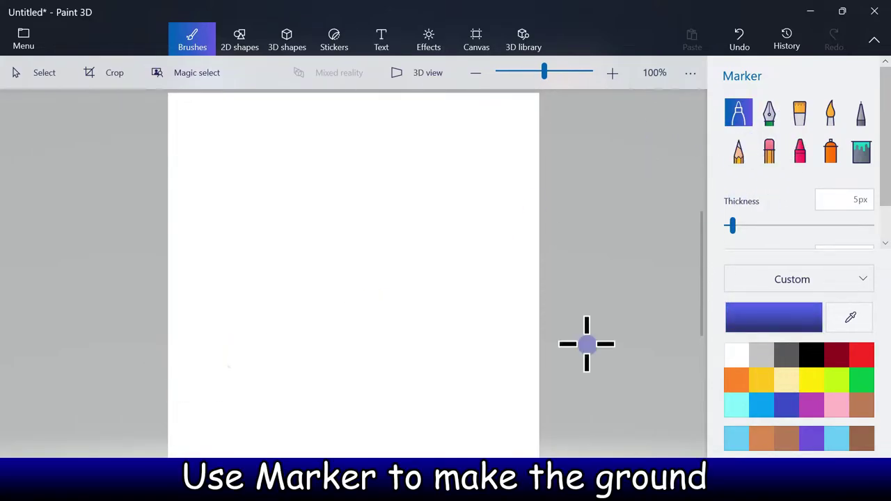
{"action": "left_click", "coordinate": [846, 382]}
{"action": "left_click_drag", "start_coordinate": [168, 377], "coordinate": [568, 380]}
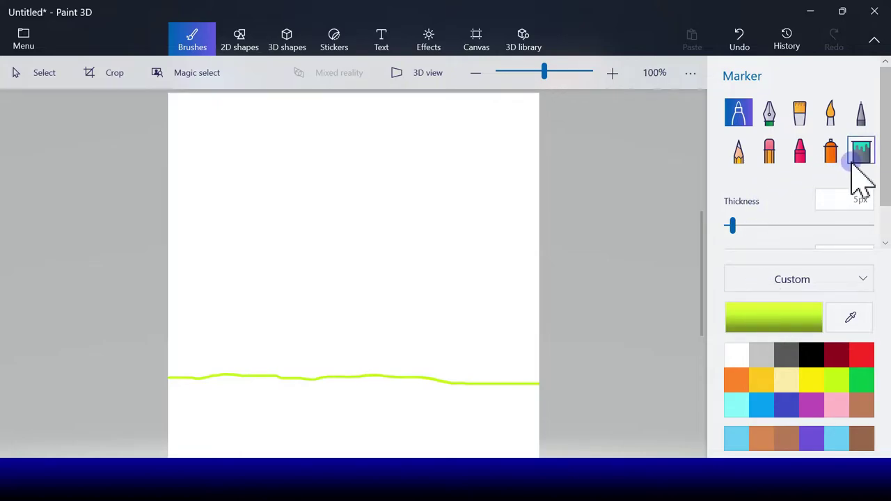
Fill the area below the ground line with lime and the area above it with light turquoise.
{"action": "left_click", "coordinate": [861, 151]}
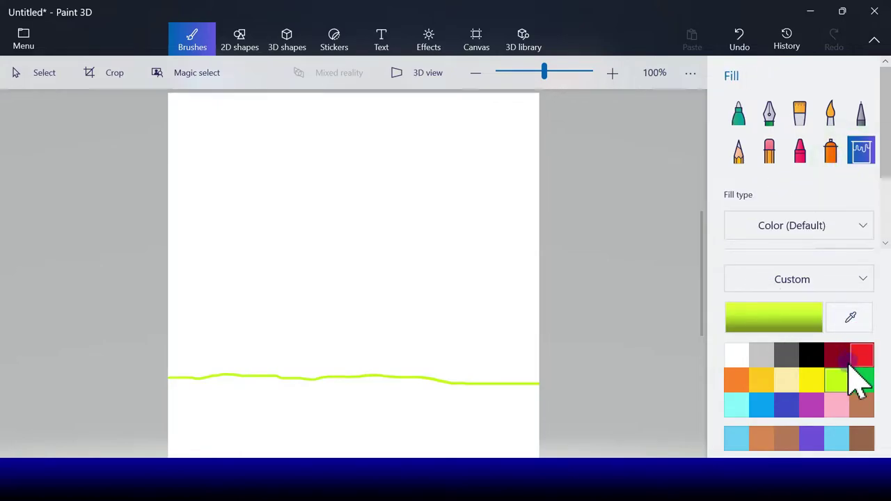
{"action": "left_click", "coordinate": [470, 416]}
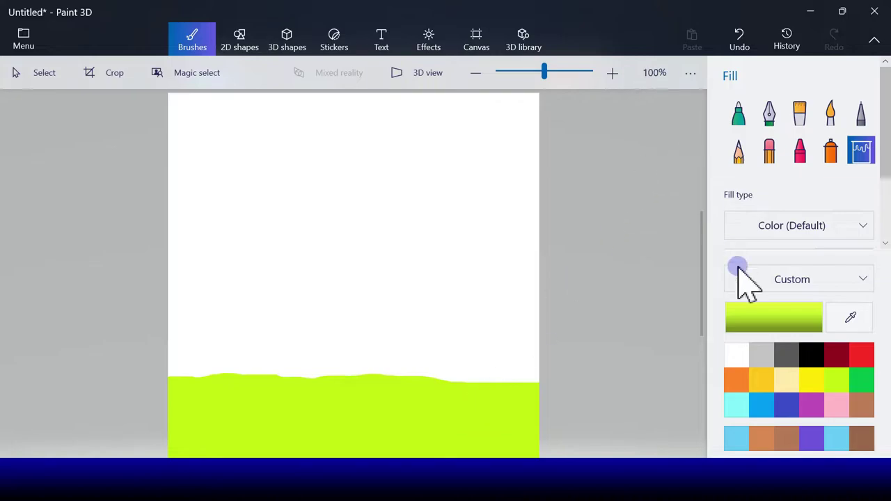
{"action": "left_click", "coordinate": [740, 408]}
{"action": "left_click", "coordinate": [499, 332]}
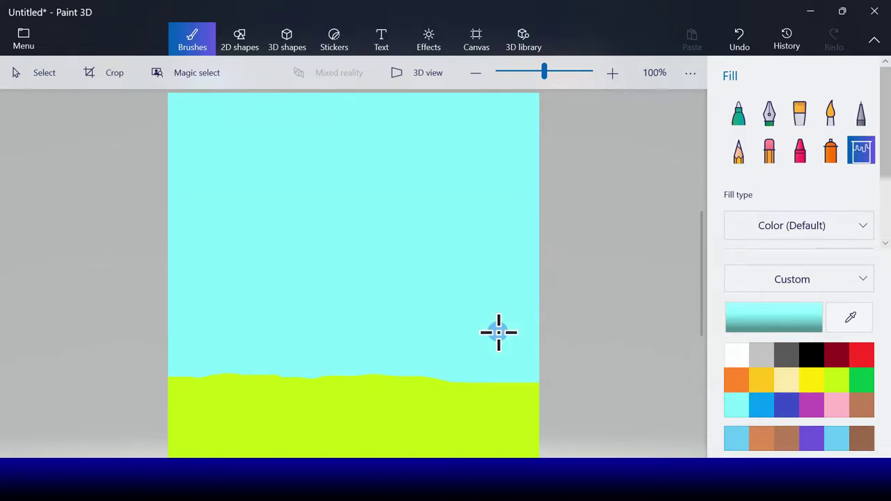
Draw a flat, wide ellipse on the ground line near mid-canvas, with light gray outline and fill.
{"action": "left_click", "coordinate": [236, 44]}
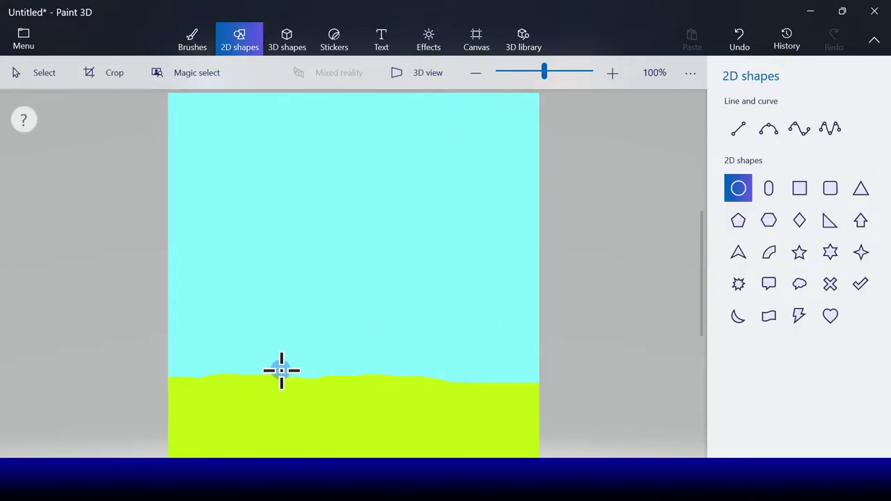
{"action": "left_click_drag", "start_coordinate": [282, 372], "coordinate": [427, 389]}
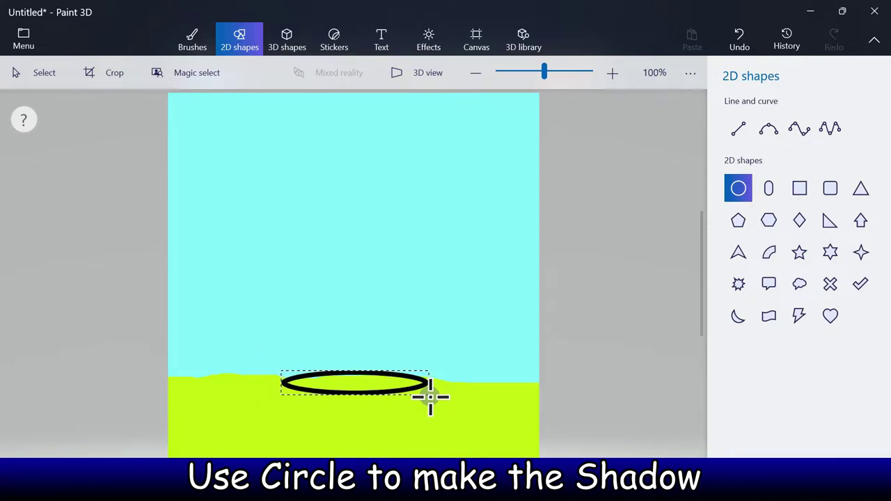
{"action": "left_click", "coordinate": [738, 202]}
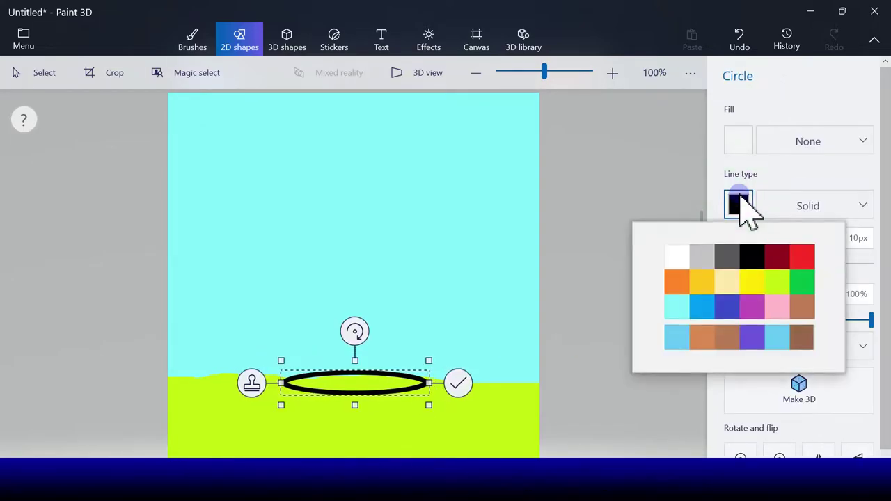
{"action": "left_click", "coordinate": [703, 257]}
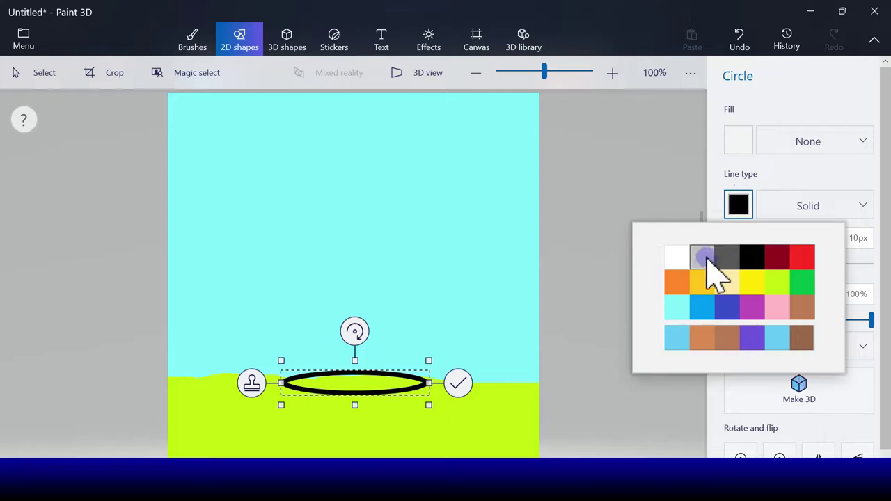
{"action": "left_click", "coordinate": [738, 141]}
{"action": "left_click", "coordinate": [704, 193]}
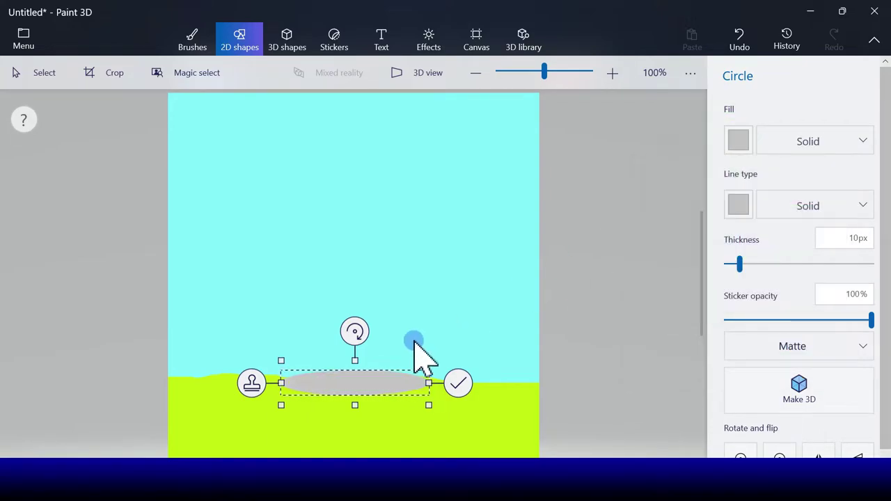
Shift the gray ellipse slightly down onto the ground, set its sticker opacity to 52%, and commit it.
{"action": "left_click_drag", "start_coordinate": [365, 380], "coordinate": [363, 388]}
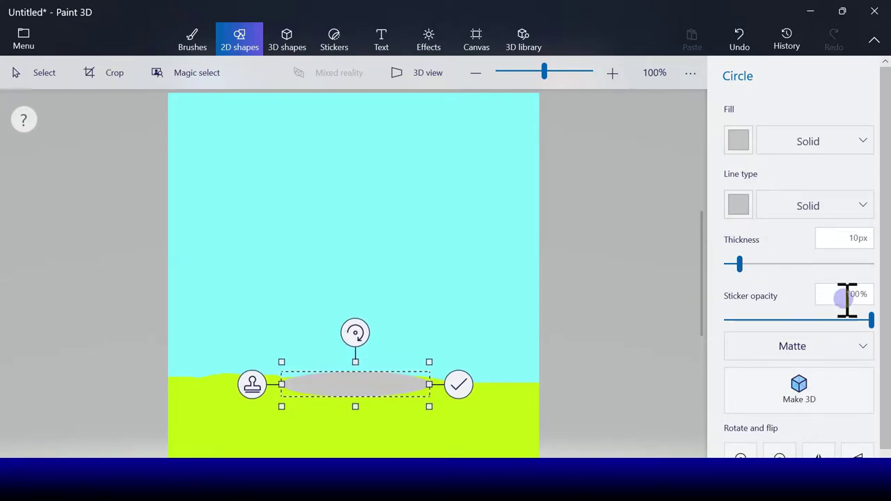
{"action": "left_click_drag", "start_coordinate": [871, 318], "coordinate": [796, 322]}
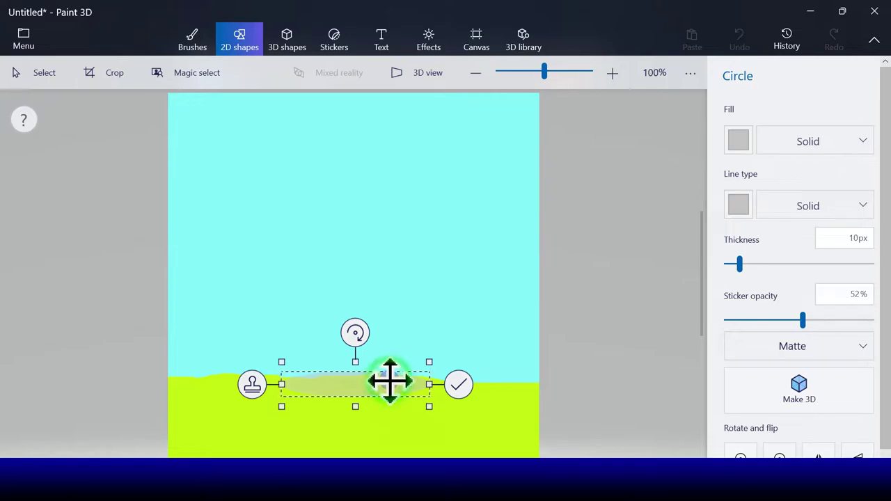
{"action": "left_click", "coordinate": [455, 388]}
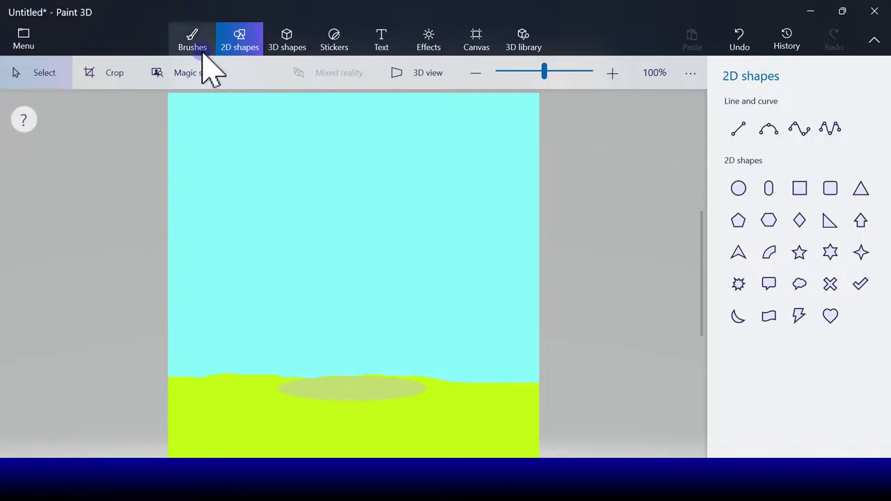
Draw the first bamboo stalk as two parallel green lines slanting left from the shadow's left part to the canvas's top edge.
{"action": "left_click", "coordinate": [769, 129]}
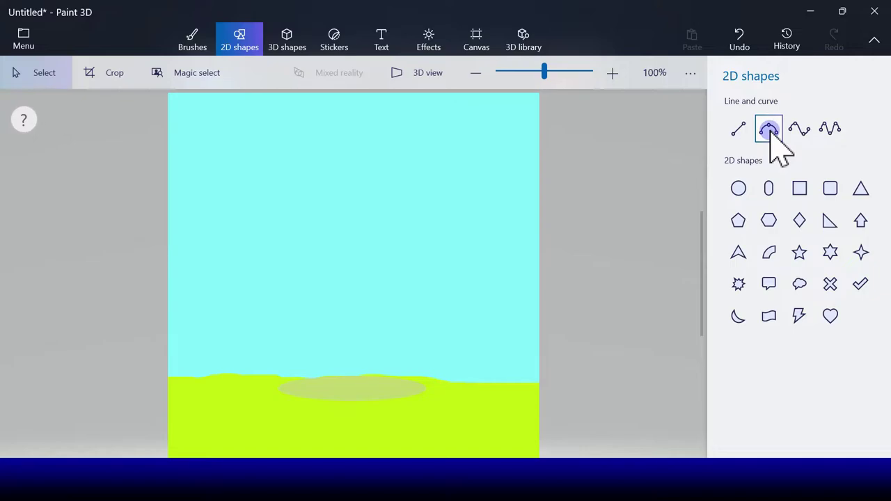
{"action": "left_click", "coordinate": [740, 130]}
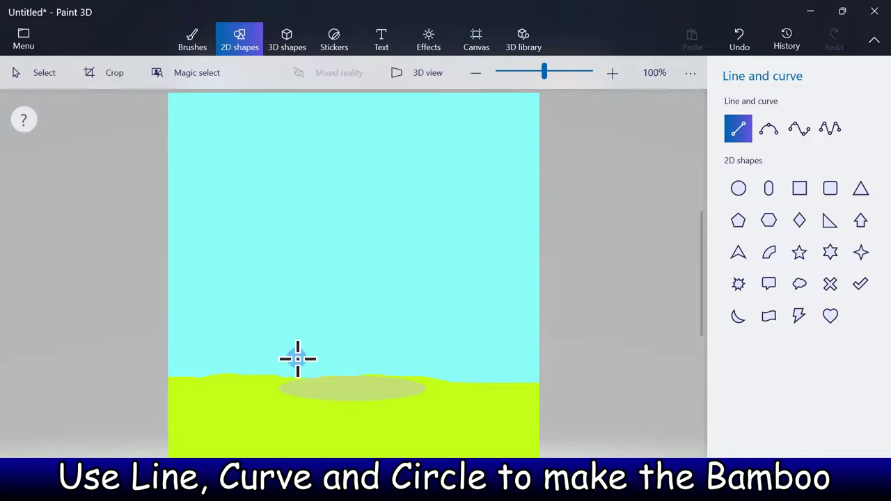
{"action": "left_click_drag", "start_coordinate": [302, 378], "coordinate": [206, 94]}
{"action": "left_click", "coordinate": [739, 139]}
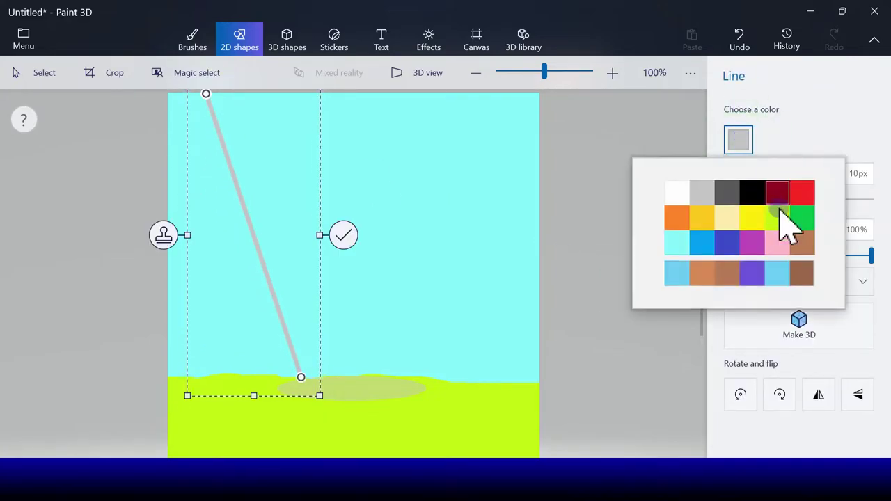
{"action": "left_click", "coordinate": [804, 225]}
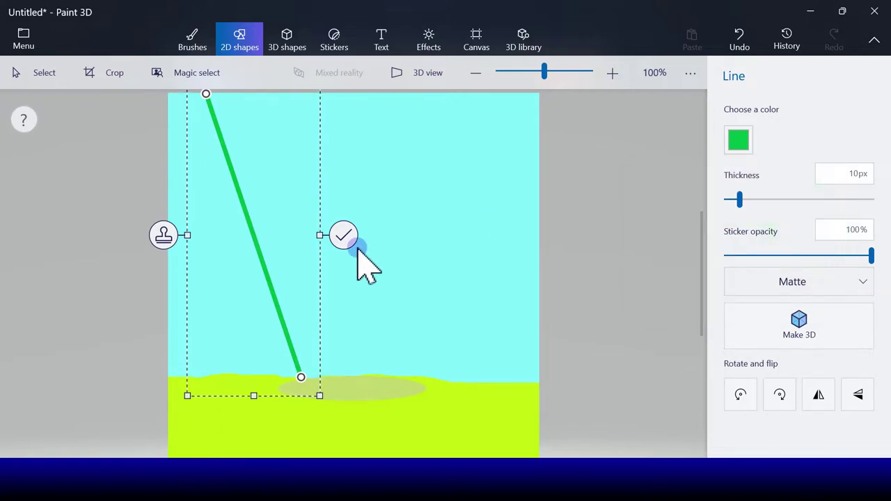
{"action": "left_click", "coordinate": [345, 237]}
{"action": "left_click", "coordinate": [740, 131]}
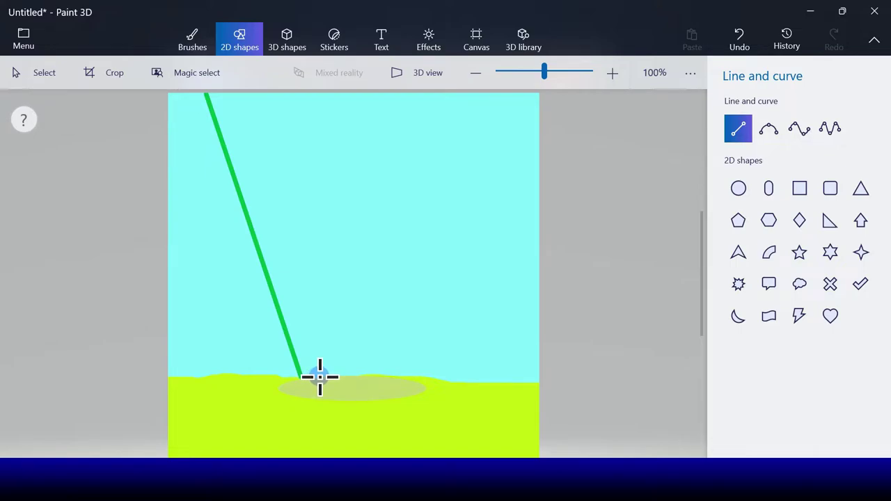
{"action": "left_click_drag", "start_coordinate": [276, 215], "coordinate": [225, 91]}
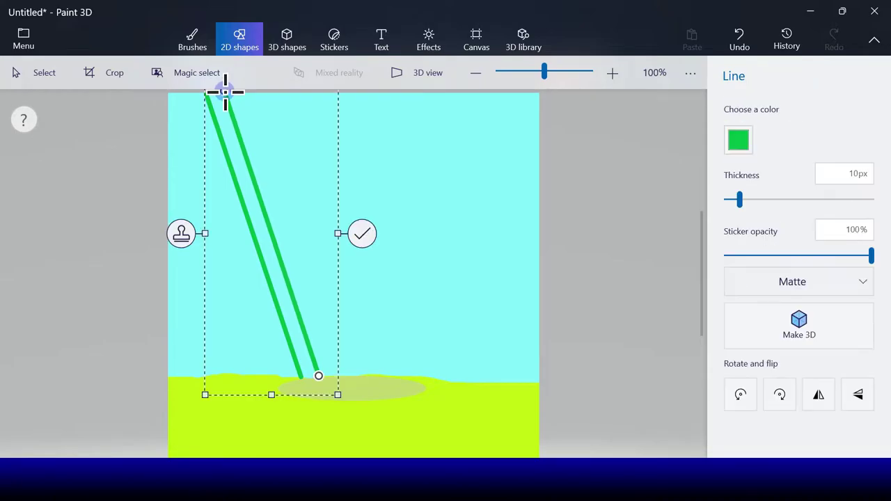
{"action": "left_click", "coordinate": [362, 234]}
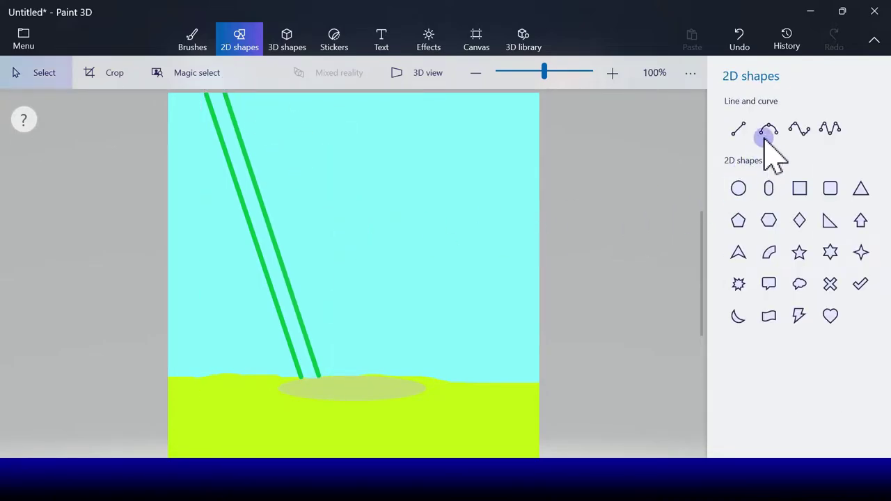
Draw a second stalk beside the first as two parallel, nearly vertical green lines from the shadow to the canvas's top edge.
{"action": "left_click", "coordinate": [739, 128]}
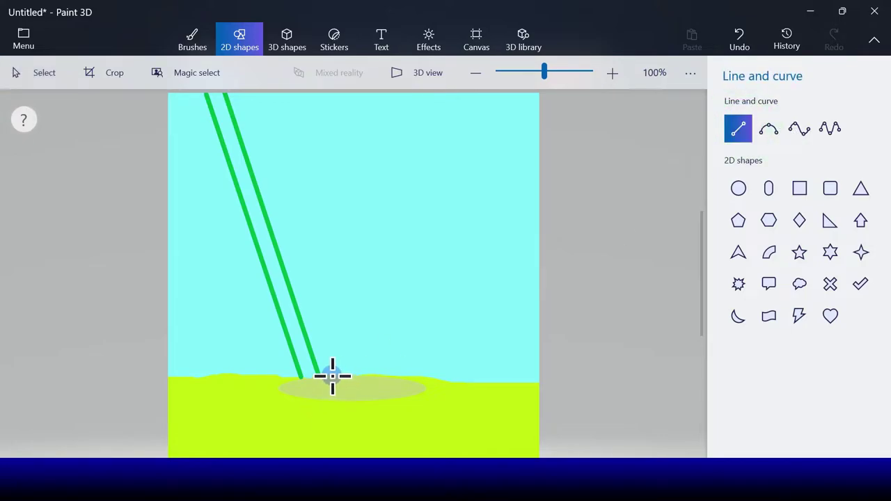
{"action": "mouse_move", "coordinate": [333, 376]}
{"action": "left_mouse_down"}
{"action": "mouse_move", "coordinate": [322, 63]}
{"action": "mouse_move", "coordinate": [330, 115]}
{"action": "mouse_move", "coordinate": [321, 93]}
{"action": "left_mouse_up"}
{"action": "left_click", "coordinate": [379, 233]}
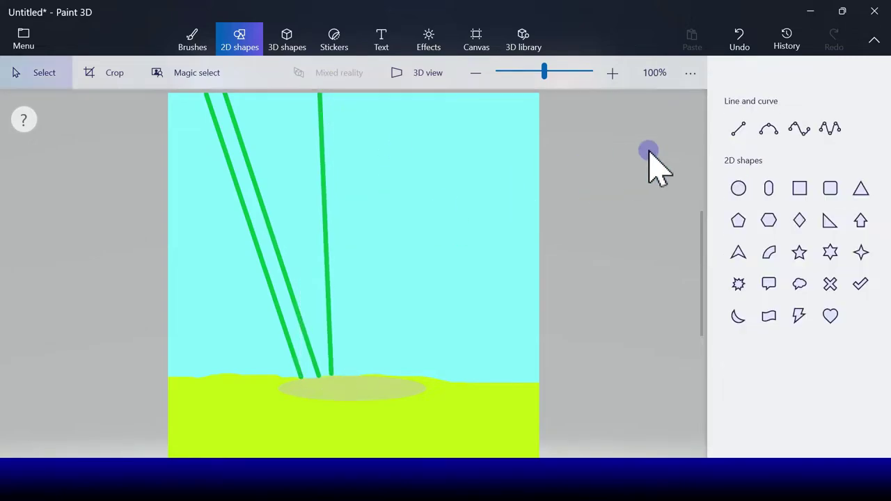
{"action": "left_click", "coordinate": [736, 129]}
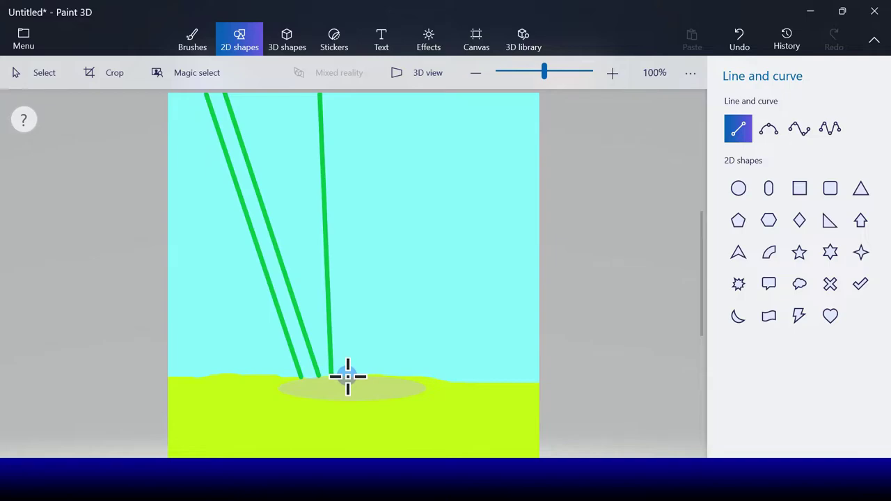
{"action": "mouse_move", "coordinate": [348, 377]}
{"action": "left_mouse_down"}
{"action": "mouse_move", "coordinate": [351, 233]}
{"action": "mouse_move", "coordinate": [335, 59]}
{"action": "left_mouse_up"}
{"action": "left_click", "coordinate": [396, 222]}
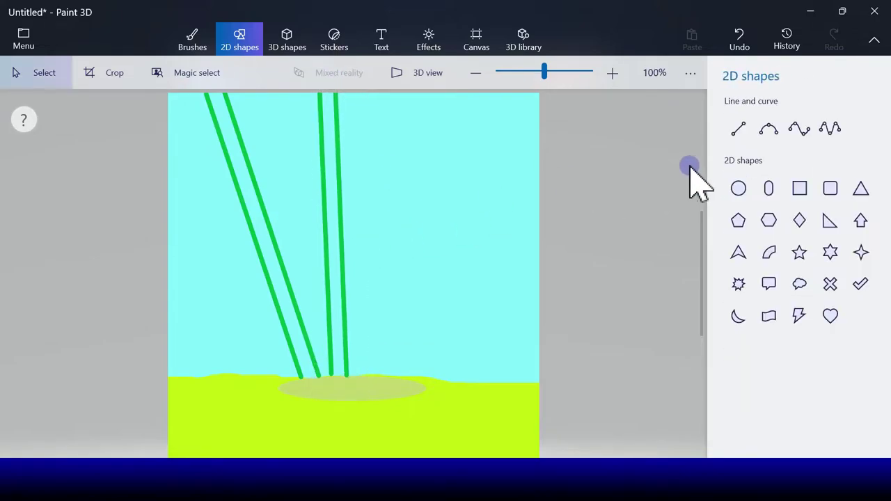
Draw a third stalk as two parallel green lines leaning slightly right from the shadow to the canvas's top edge.
{"action": "left_click", "coordinate": [740, 130]}
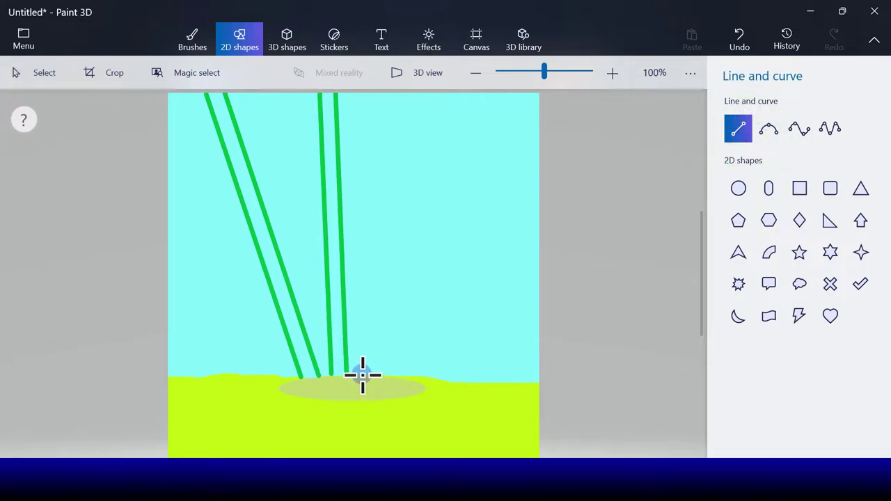
{"action": "left_click_drag", "start_coordinate": [362, 376], "coordinate": [381, 94]}
{"action": "left_click", "coordinate": [424, 234]}
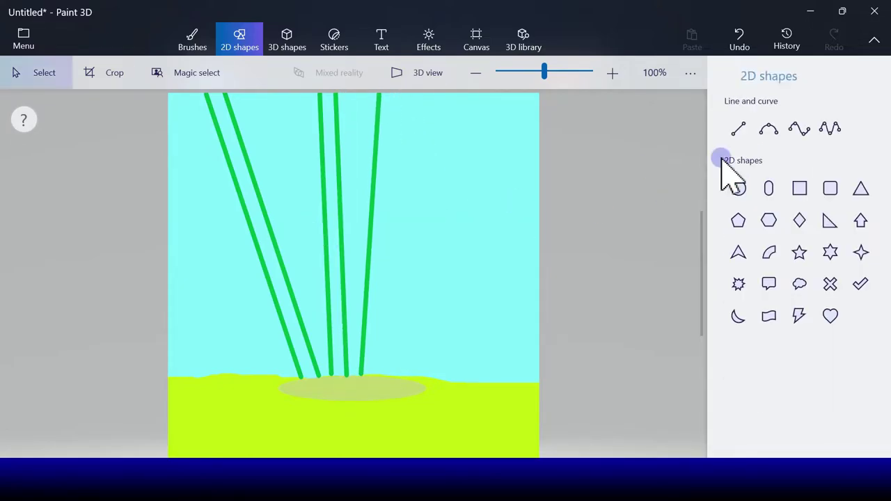
{"action": "left_click", "coordinate": [738, 135]}
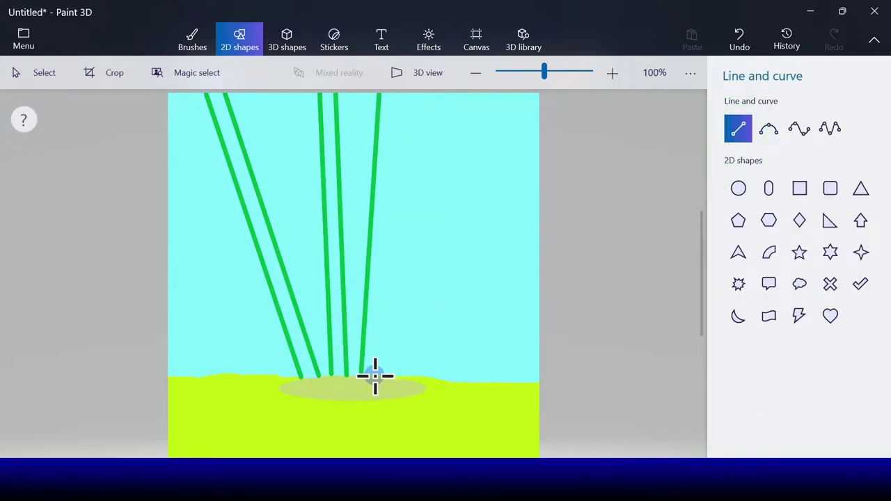
{"action": "left_click_drag", "start_coordinate": [376, 376], "coordinate": [398, 89]}
{"action": "left_click", "coordinate": [442, 232]}
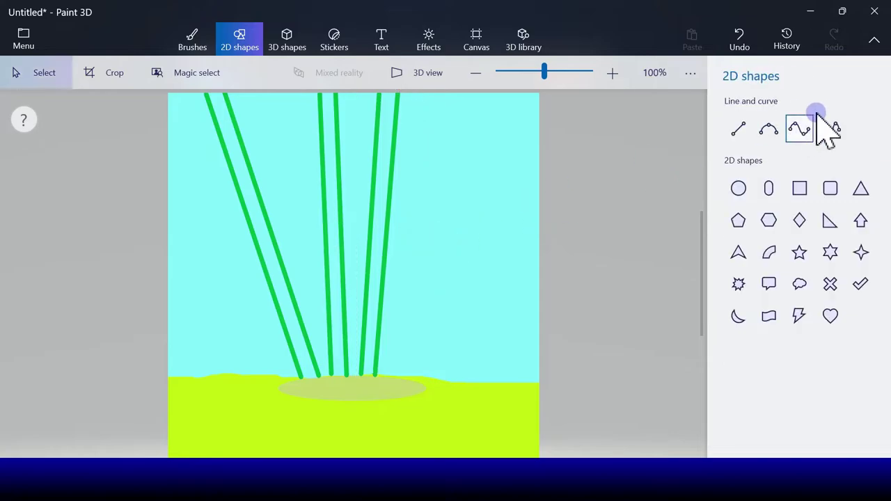
Draw a fourth stalk as two parallel green 3-point curves bending right from the shadow's right part to the canvas's top edge.
{"action": "left_click", "coordinate": [769, 129]}
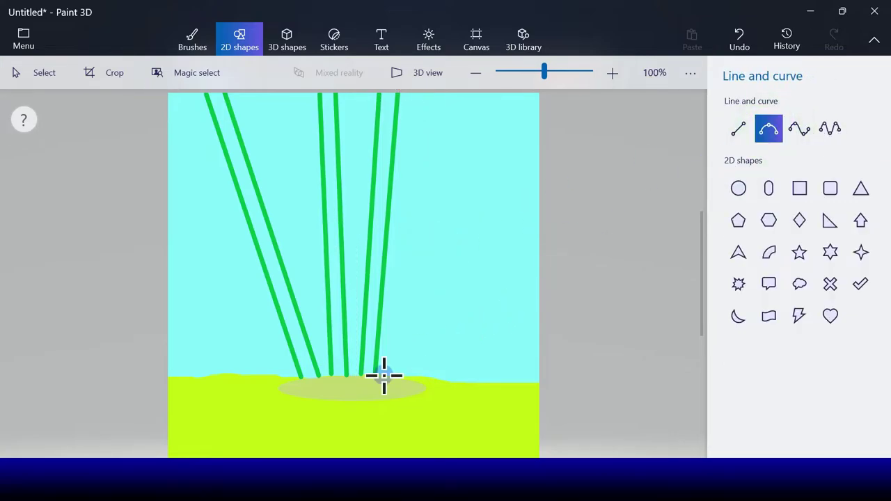
{"action": "left_click_drag", "start_coordinate": [391, 377], "coordinate": [484, 88]}
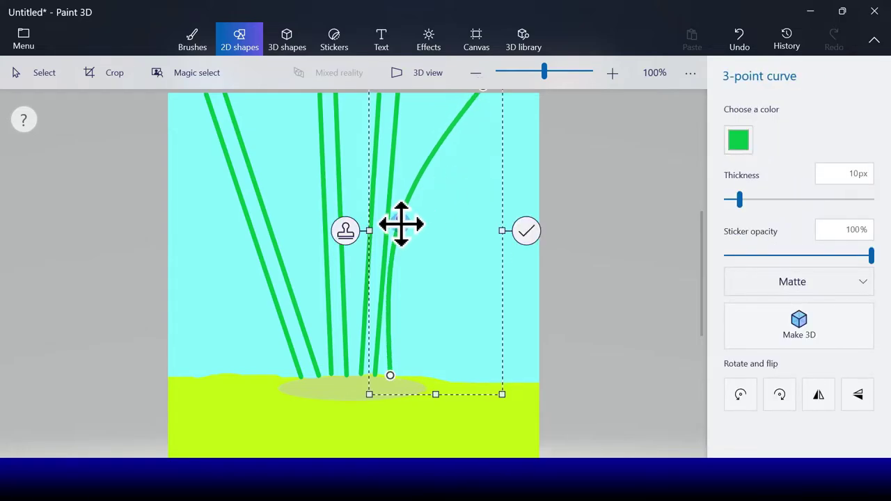
{"action": "left_click_drag", "start_coordinate": [400, 223], "coordinate": [418, 207]}
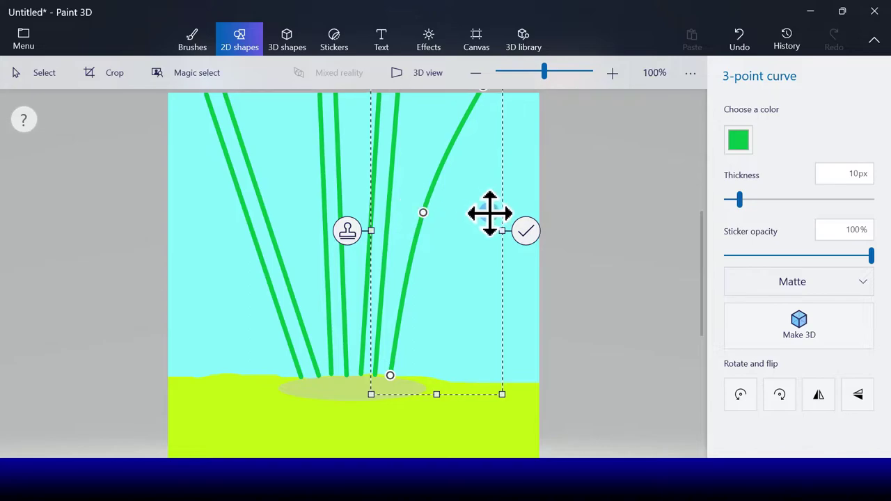
{"action": "left_click", "coordinate": [528, 231]}
{"action": "left_click", "coordinate": [769, 128]}
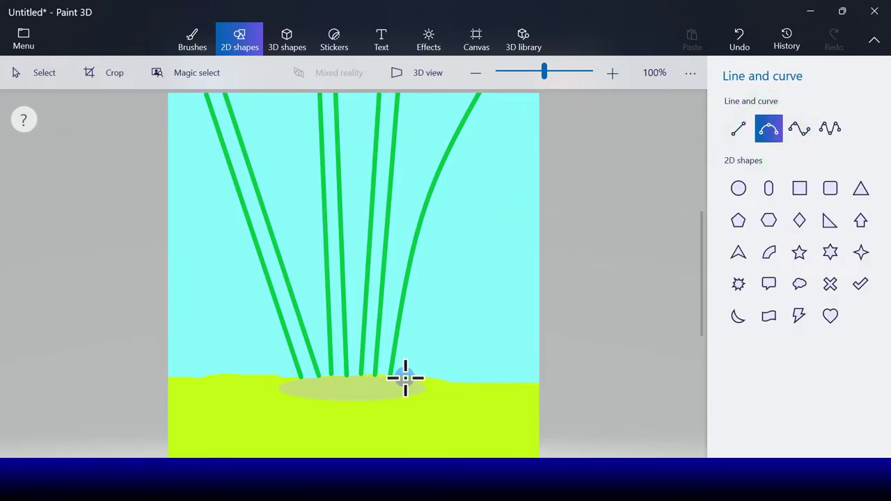
{"action": "left_click_drag", "start_coordinate": [402, 378], "coordinate": [498, 94]}
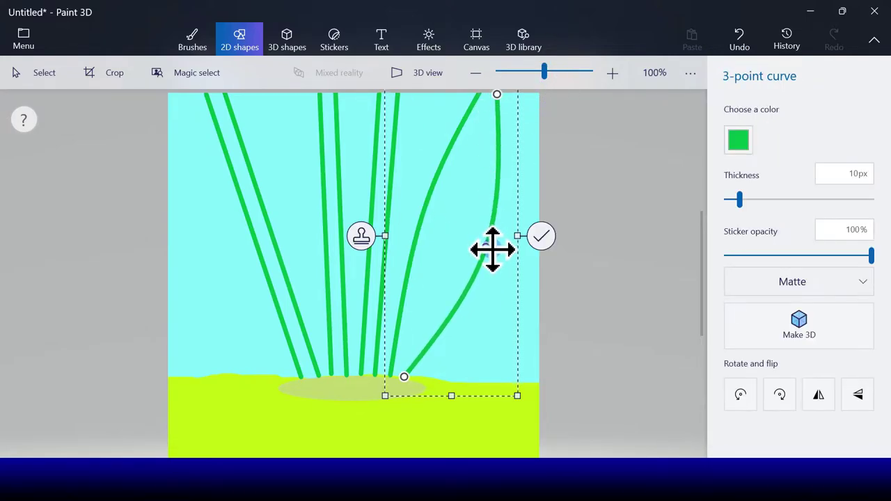
{"action": "left_click_drag", "start_coordinate": [491, 250], "coordinate": [441, 209]}
{"action": "left_click", "coordinate": [538, 235]}
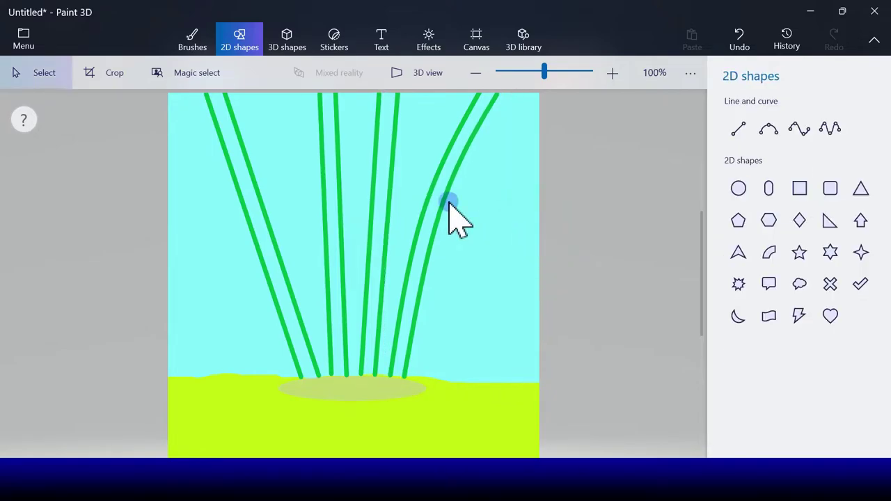
Fill the insides of all four bamboo stalks with green.
{"action": "left_click", "coordinate": [194, 40]}
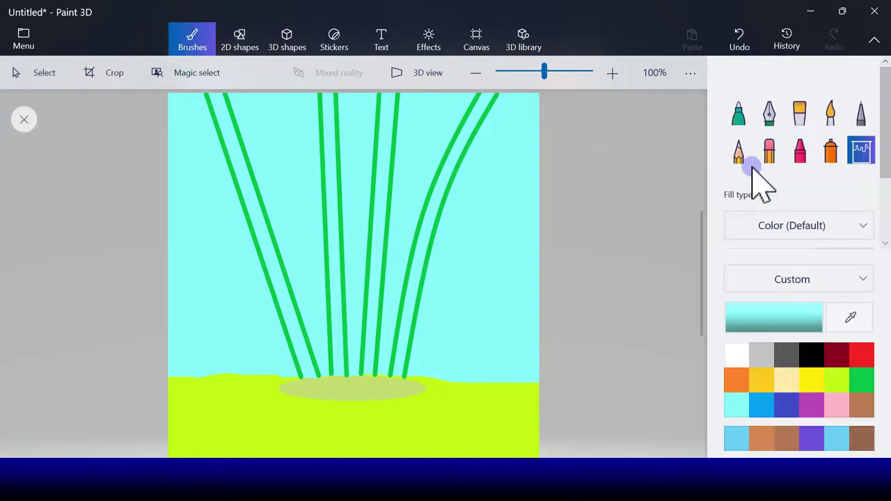
{"action": "left_click", "coordinate": [861, 380]}
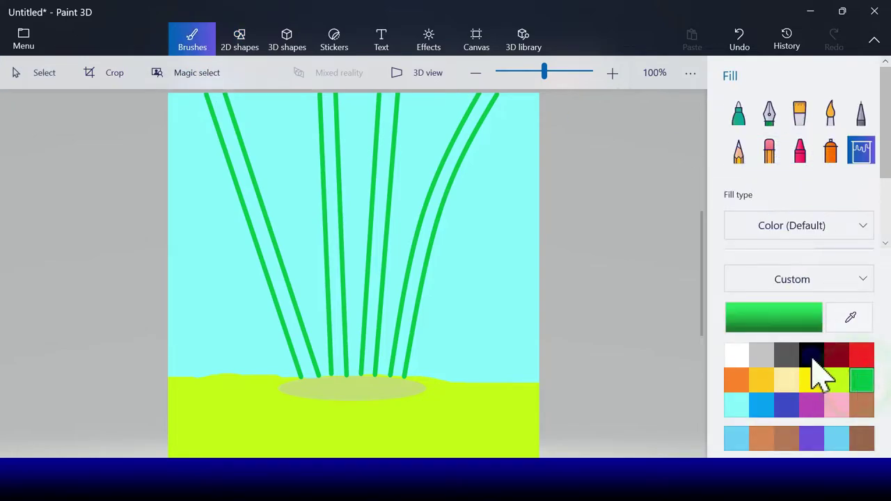
{"action": "left_click", "coordinate": [384, 155]}
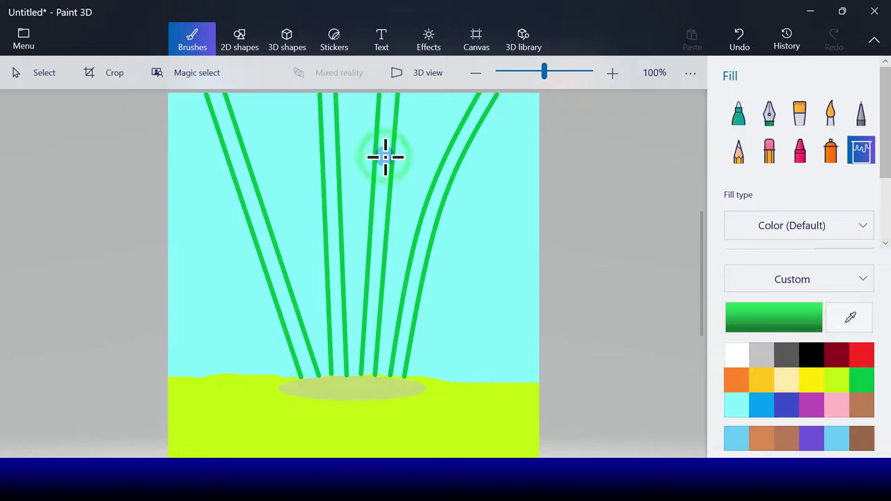
{"action": "left_click", "coordinate": [440, 184]}
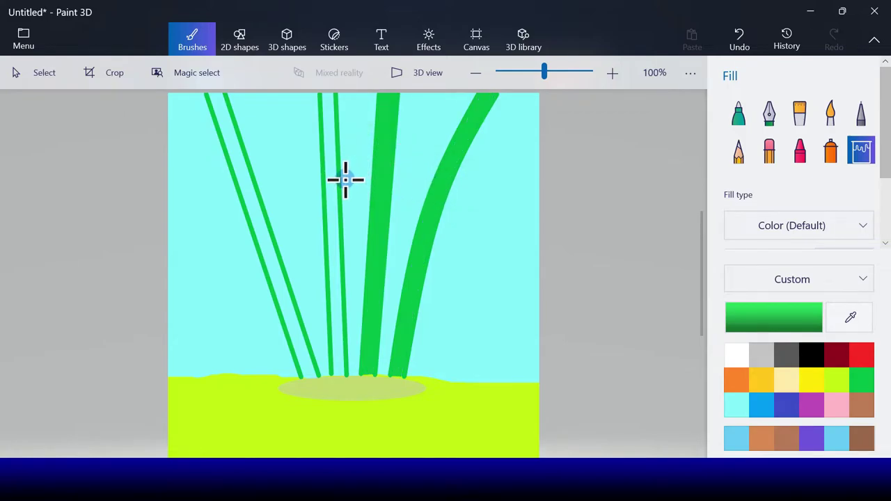
{"action": "left_click", "coordinate": [332, 196]}
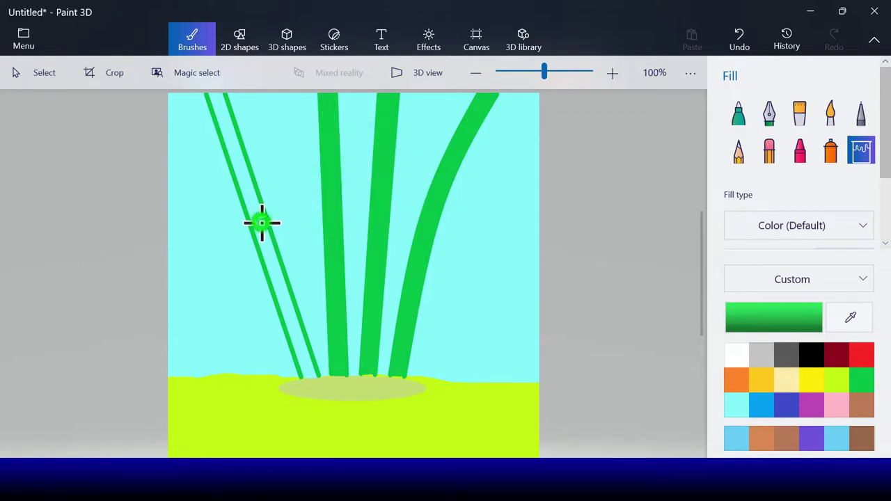
{"action": "left_click", "coordinate": [262, 223]}
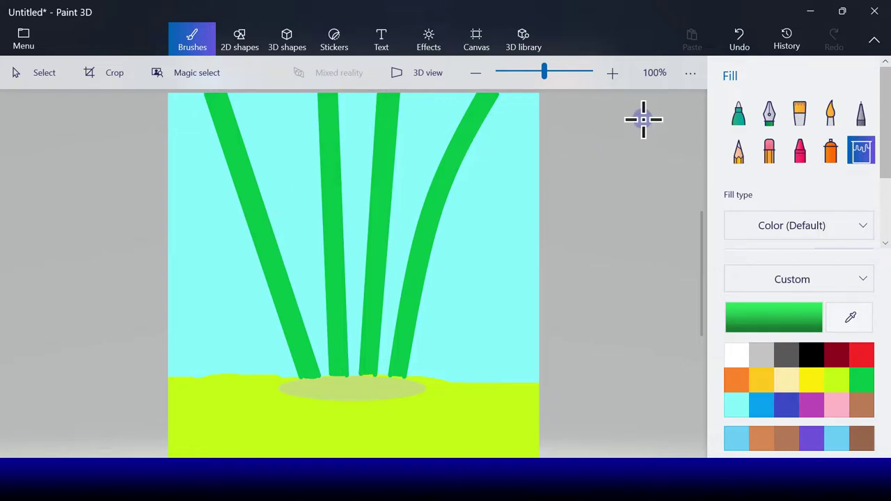
Draw a small, flat horizontal ellipse left of the first stalk's upper end and give it a solid green fill.
{"action": "left_click", "coordinate": [239, 43]}
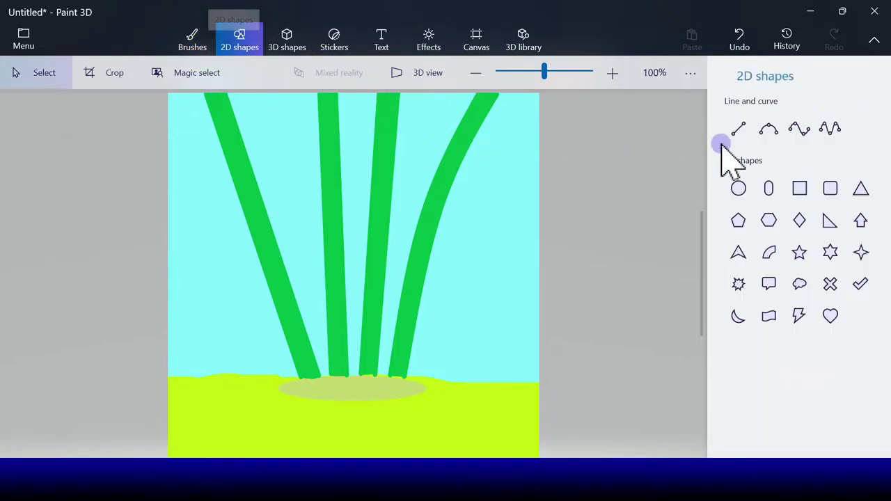
{"action": "left_click", "coordinate": [736, 188]}
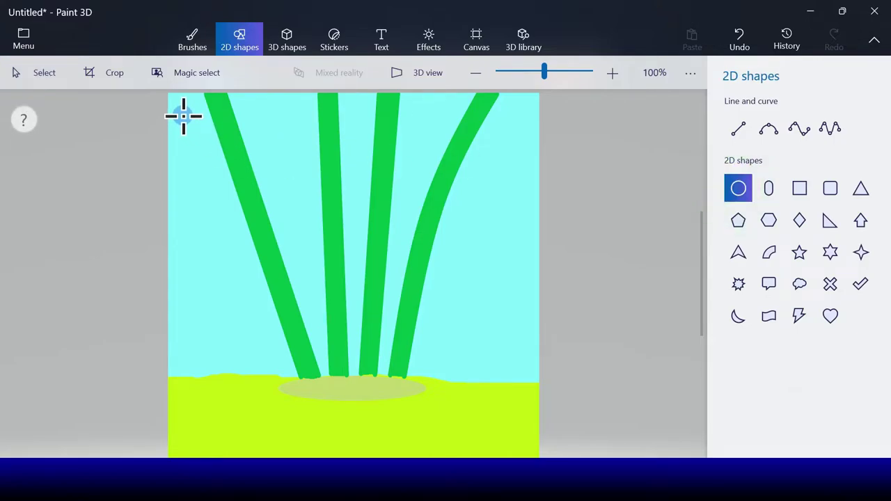
{"action": "left_click_drag", "start_coordinate": [183, 116], "coordinate": [206, 129]}
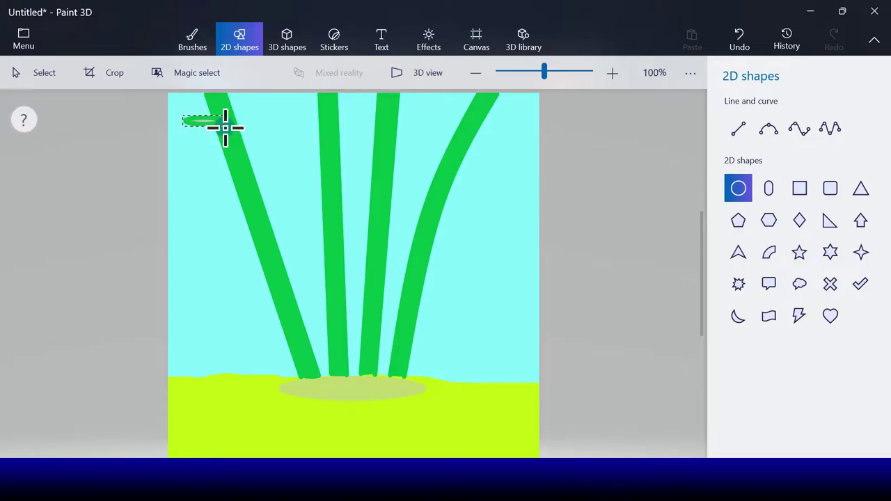
{"action": "left_click_drag", "start_coordinate": [225, 127], "coordinate": [225, 128]}
{"action": "left_click", "coordinate": [742, 139]}
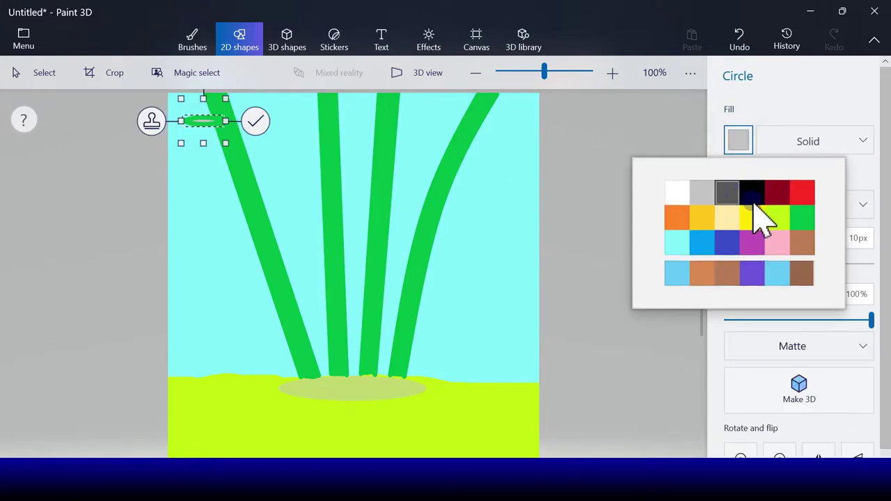
{"action": "left_click", "coordinate": [801, 230]}
Stamp the green ellipse as a leaf on the left side of the first stalk's middle, tilted down toward the stalk.
{"action": "left_click_drag", "start_coordinate": [209, 123], "coordinate": [209, 209]}
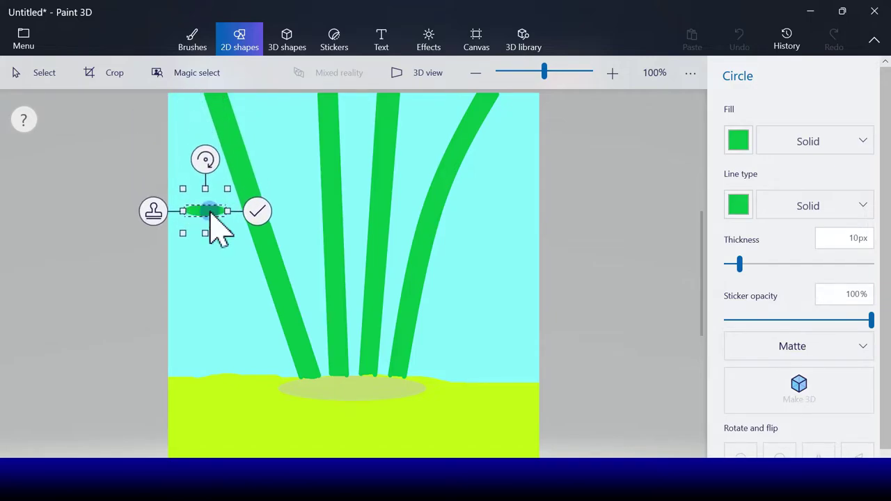
{"action": "left_click_drag", "start_coordinate": [201, 163], "coordinate": [213, 168]}
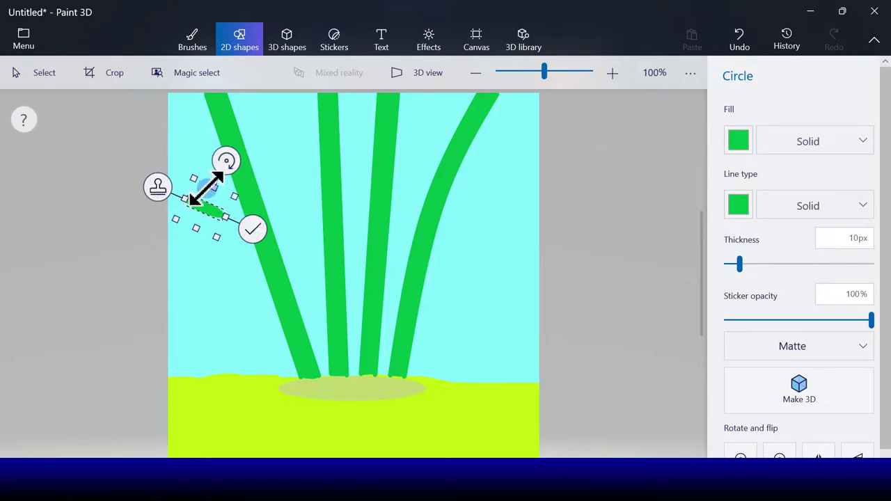
{"action": "left_click_drag", "start_coordinate": [207, 213], "coordinate": [237, 255]}
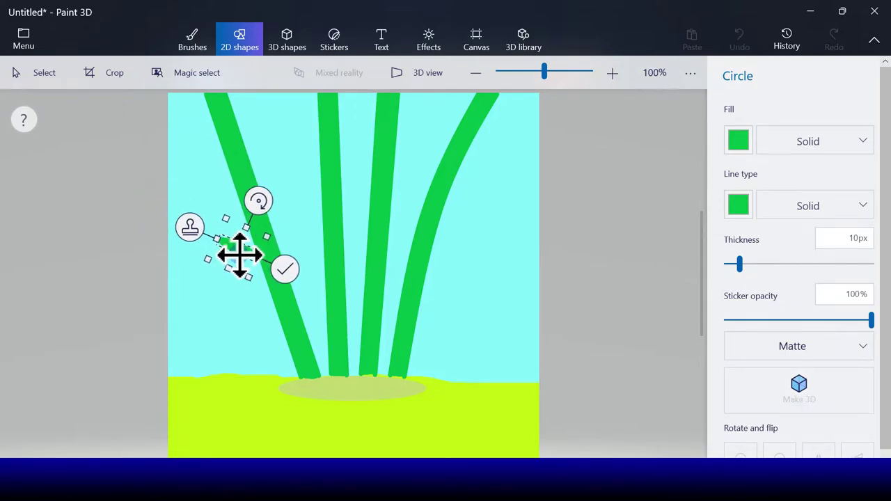
{"action": "left_click", "coordinate": [191, 226]}
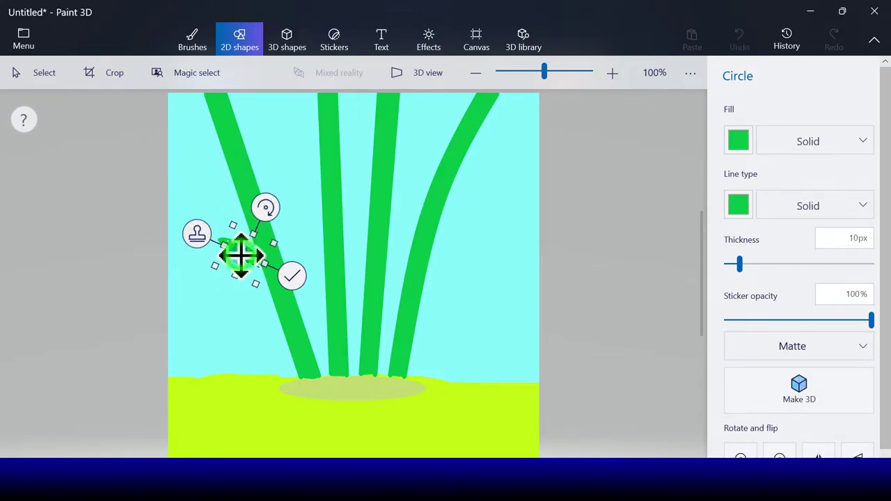
Stamp two thinner leaves at different tilts directly below the first leaf to complete a three-leaf fan left of the first stalk.
{"action": "left_click_drag", "start_coordinate": [240, 255], "coordinate": [237, 275]}
{"action": "left_click_drag", "start_coordinate": [261, 227], "coordinate": [225, 259]}
{"action": "left_click", "coordinate": [192, 274]}
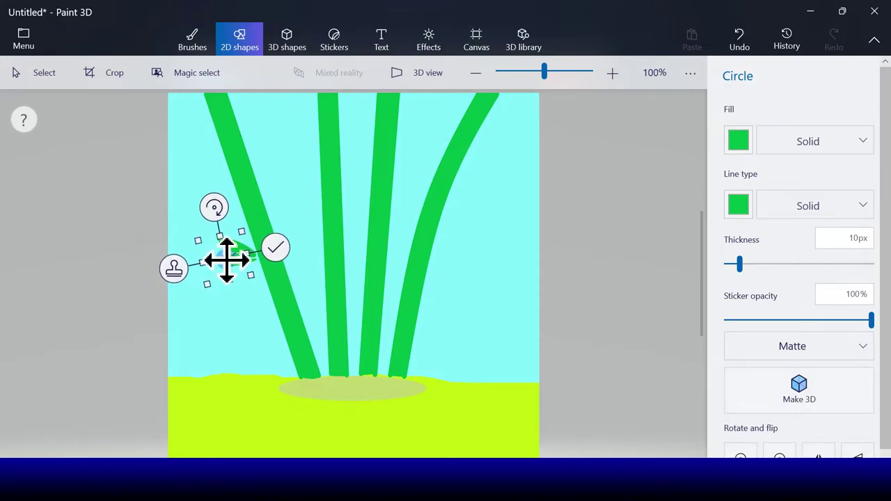
{"action": "mouse_move", "coordinate": [220, 209]}
{"action": "left_mouse_down"}
{"action": "mouse_move", "coordinate": [233, 199]}
{"action": "mouse_move", "coordinate": [232, 213]}
{"action": "left_mouse_up"}
{"action": "left_click_drag", "start_coordinate": [230, 250], "coordinate": [293, 218]}
{"action": "left_click", "coordinate": [186, 261]}
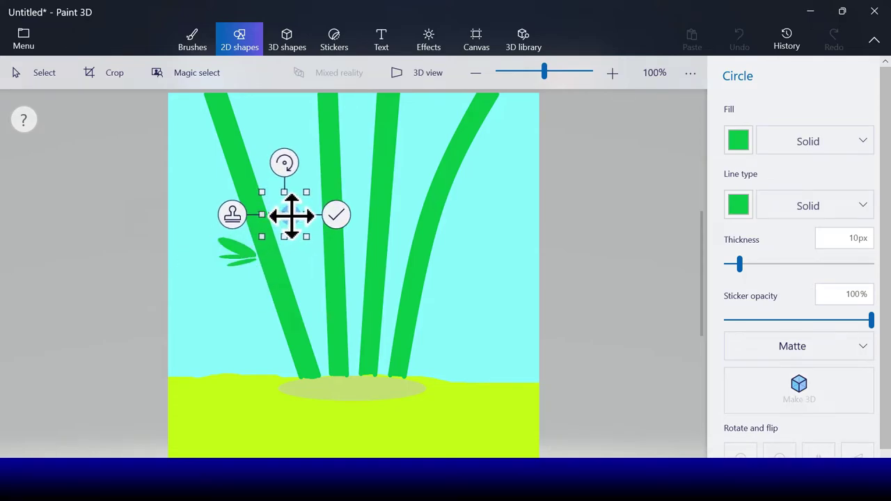
Stamp two leaves on the right side of the first stalk, one angled steeply upward and a thinner, nearly horizontal one below it.
{"action": "left_click_drag", "start_coordinate": [292, 162], "coordinate": [291, 182]}
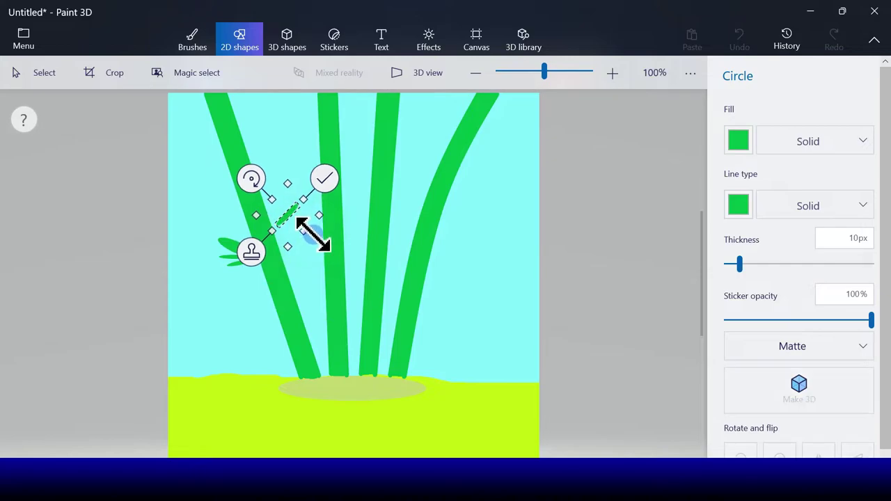
{"action": "left_click_drag", "start_coordinate": [317, 237], "coordinate": [311, 197]}
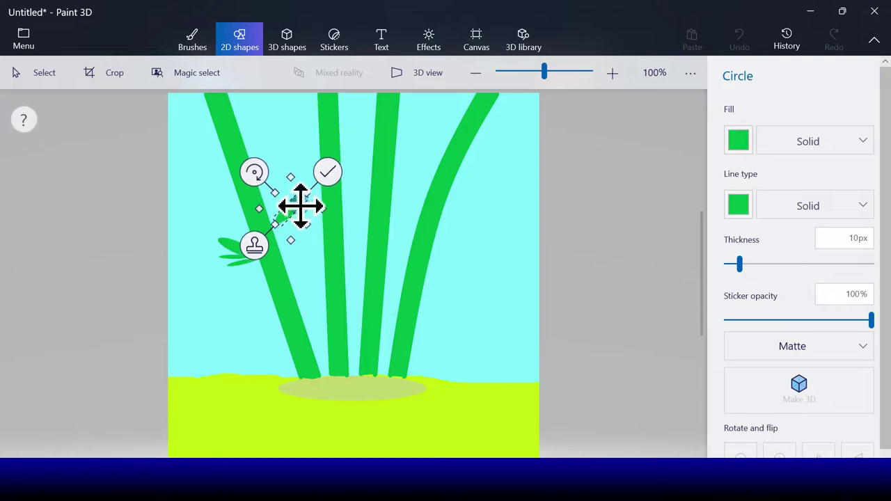
{"action": "left_click", "coordinate": [254, 246]}
{"action": "left_click_drag", "start_coordinate": [267, 179], "coordinate": [289, 175]}
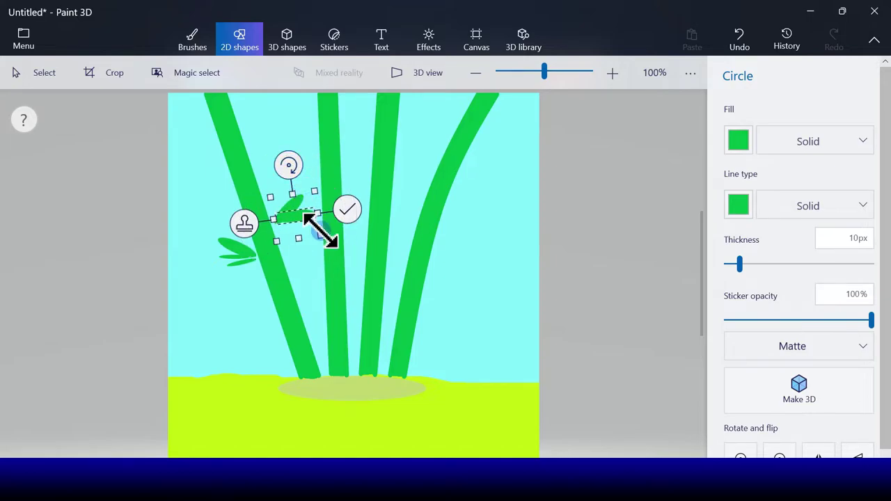
{"action": "left_click_drag", "start_coordinate": [312, 231], "coordinate": [213, 179]}
{"action": "left_click", "coordinate": [243, 232]}
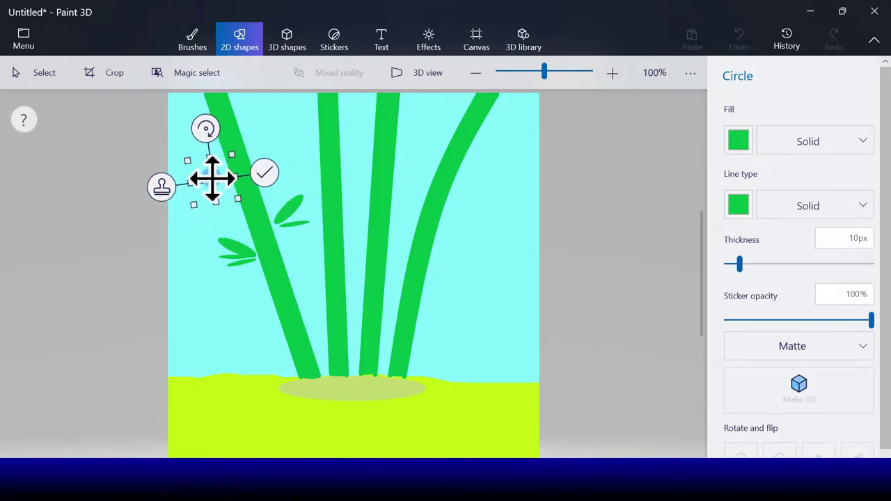
Stamp two leaves left of the first stalk's upper part, one sloping down toward the stalk and a smaller one sloping up toward it.
{"action": "left_click_drag", "start_coordinate": [206, 129], "coordinate": [225, 134]}
{"action": "left_click_drag", "start_coordinate": [229, 212], "coordinate": [232, 224]}
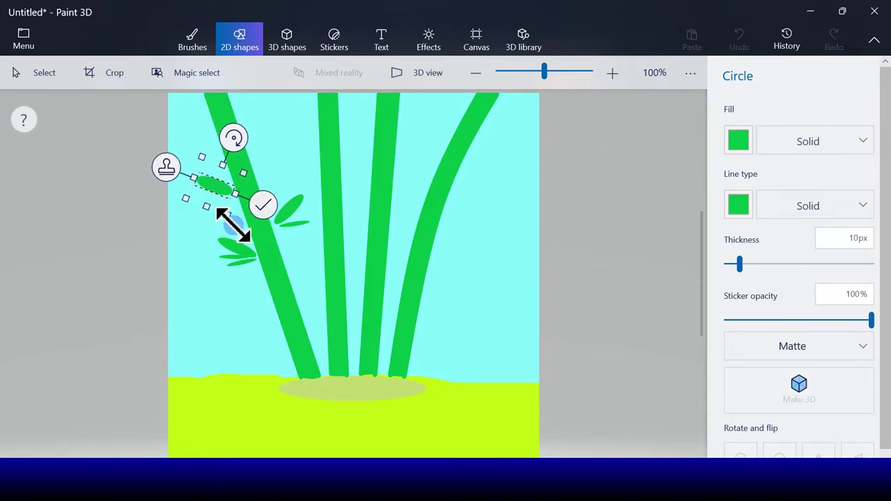
{"action": "mouse_move", "coordinate": [215, 188]}
{"action": "left_mouse_down"}
{"action": "mouse_move", "coordinate": [211, 178]}
{"action": "mouse_move", "coordinate": [216, 189]}
{"action": "left_mouse_up"}
{"action": "left_click", "coordinate": [160, 155]}
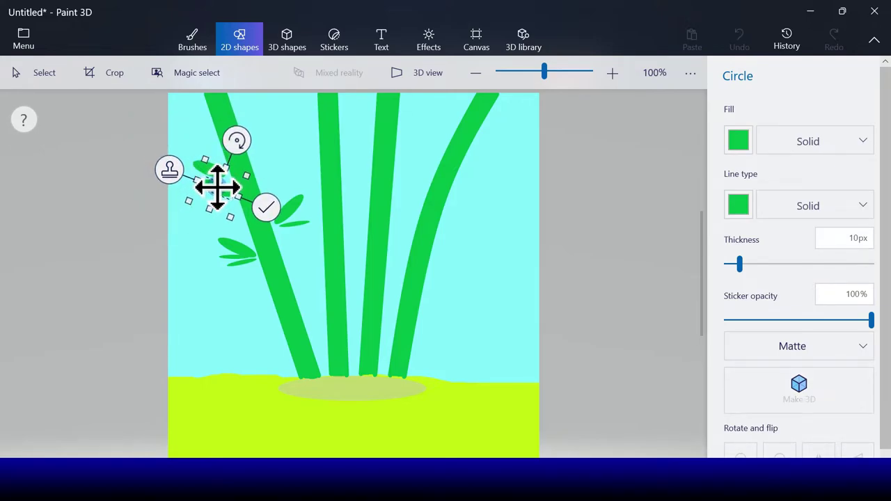
{"action": "left_click_drag", "start_coordinate": [235, 141], "coordinate": [208, 149]}
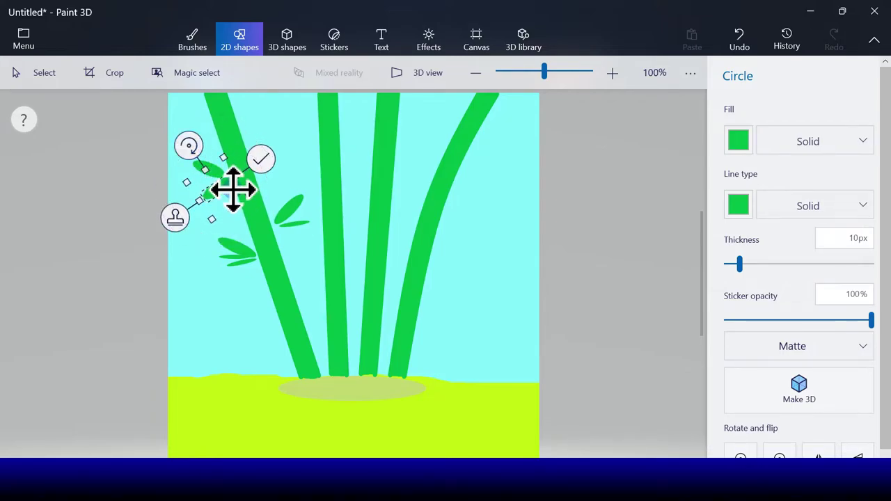
{"action": "left_click_drag", "start_coordinate": [231, 189], "coordinate": [209, 212]}
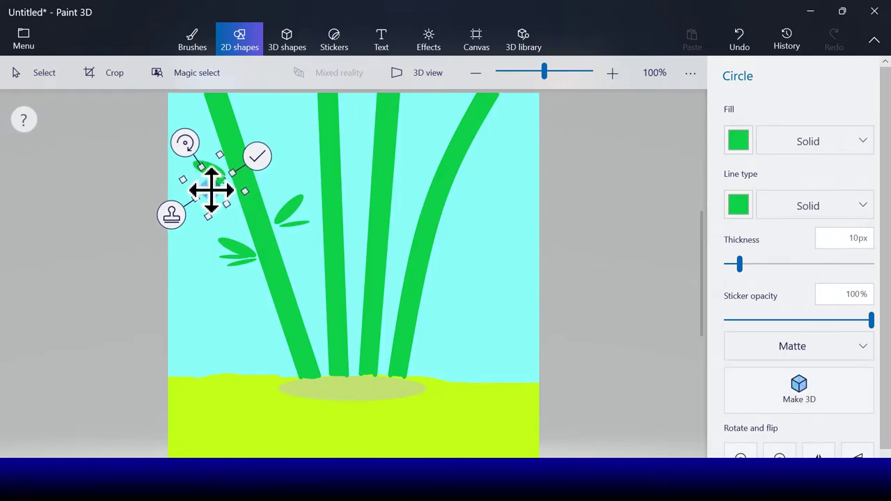
{"action": "left_click", "coordinate": [174, 215]}
Stamp two leaves on the right side of the fourth stalk's lower part, one pointing up and a thinner one pointing down.
{"action": "left_click_drag", "start_coordinate": [232, 200], "coordinate": [471, 325]}
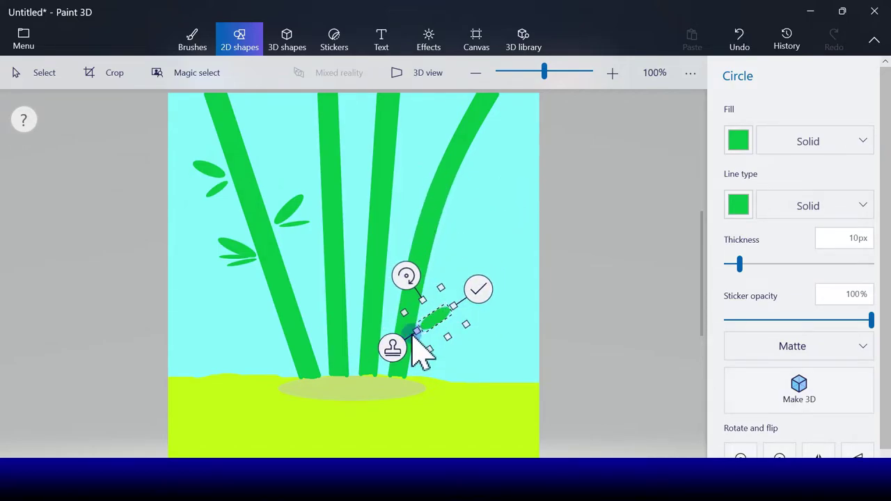
{"action": "left_click_drag", "start_coordinate": [418, 273], "coordinate": [456, 293]}
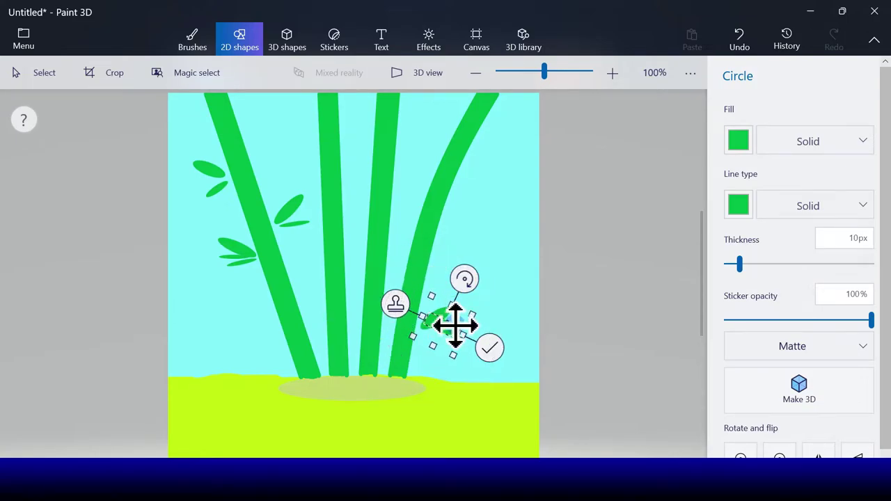
{"action": "left_click_drag", "start_coordinate": [458, 354], "coordinate": [453, 346]}
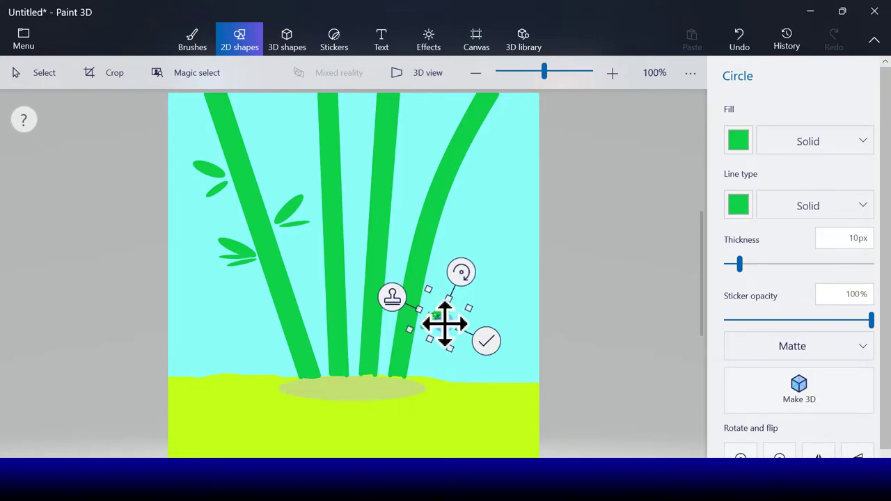
{"action": "left_click_drag", "start_coordinate": [440, 339], "coordinate": [439, 344]}
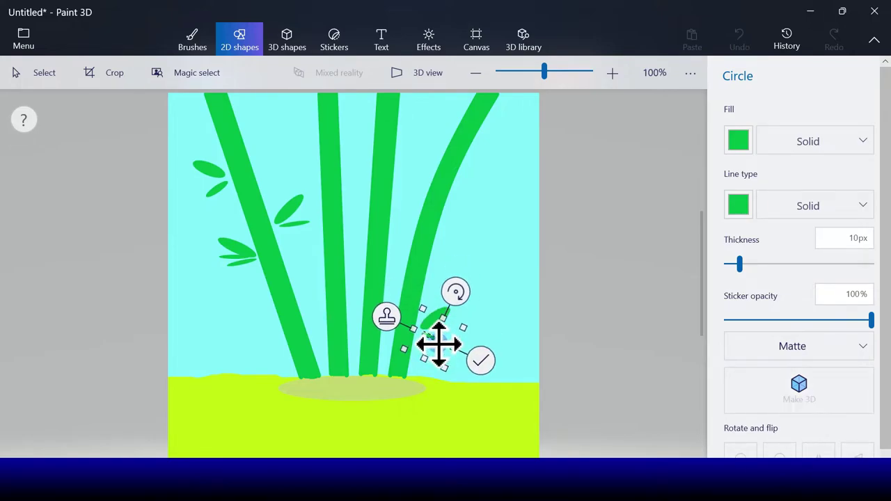
{"action": "left_click", "coordinate": [390, 324]}
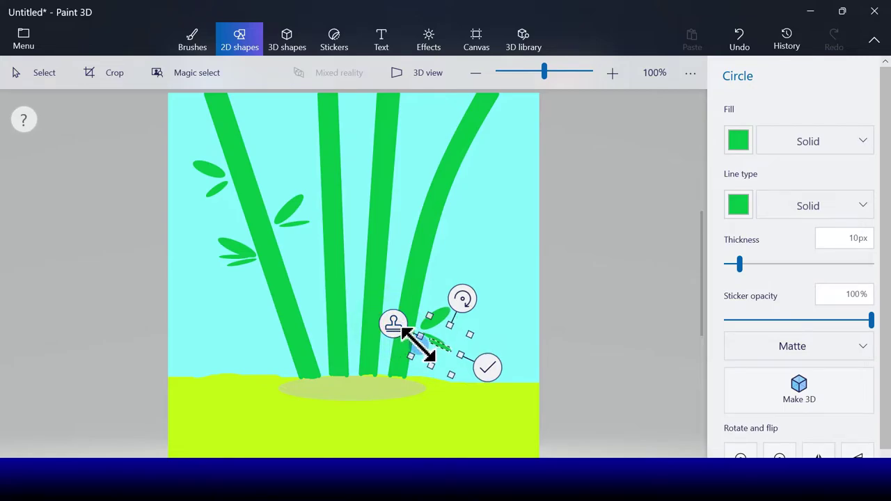
Stamp two thin, small leaves on the right side of the fourth stalk's upper part, one sloping down and one slightly up.
{"action": "left_click_drag", "start_coordinate": [438, 348], "coordinate": [485, 156]}
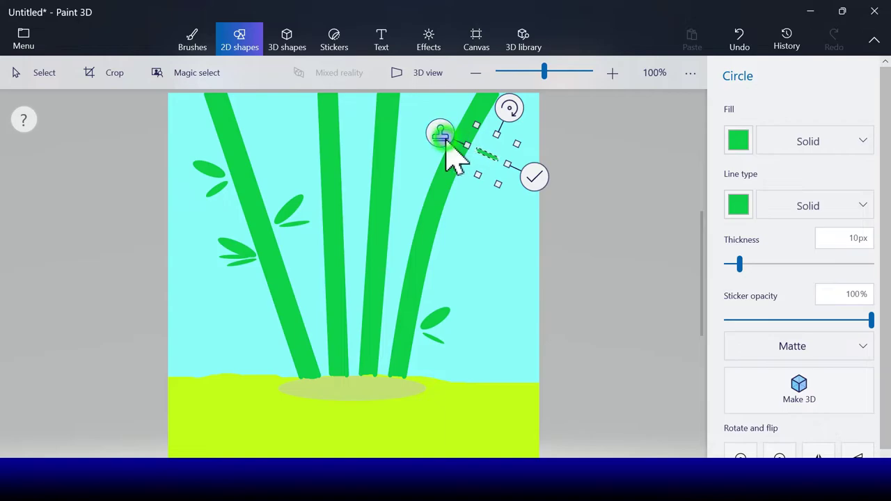
{"action": "left_click_drag", "start_coordinate": [515, 116], "coordinate": [512, 136]}
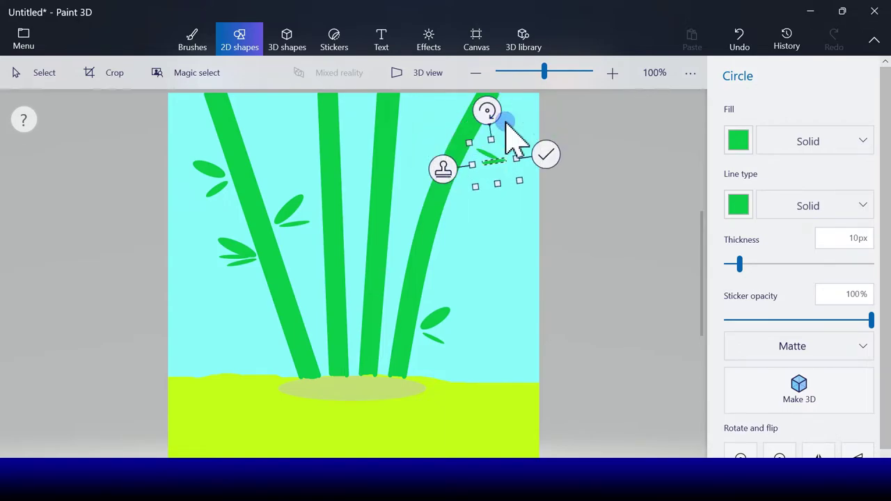
{"action": "left_click_drag", "start_coordinate": [495, 167], "coordinate": [421, 171]}
{"action": "left_click", "coordinate": [436, 151]}
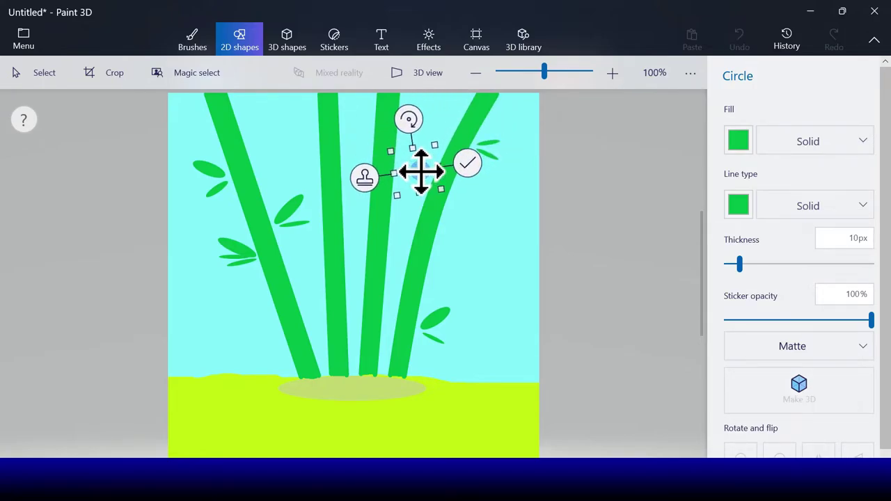
Place two leaves between the upper parts of the third and fourth stalks, the upper sloping down and the lower slightly up toward the fourth.
{"action": "left_click_drag", "start_coordinate": [413, 122], "coordinate": [441, 137]}
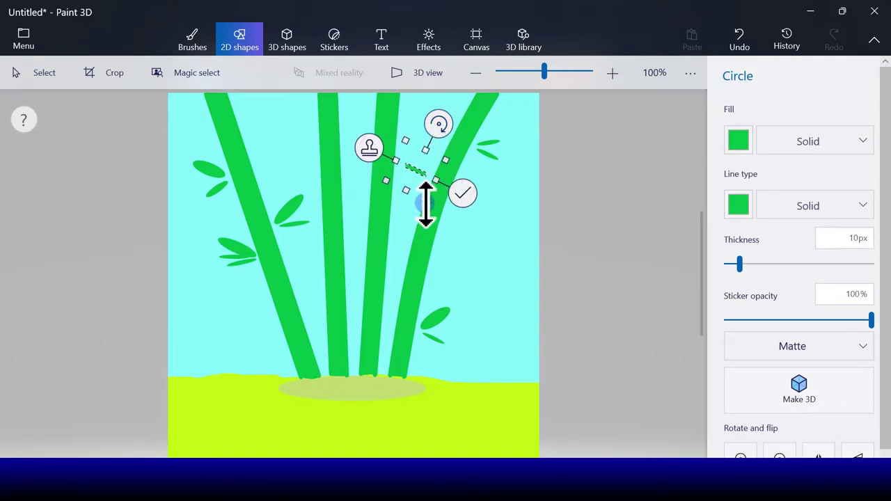
{"action": "left_click_drag", "start_coordinate": [426, 196], "coordinate": [402, 185]}
{"action": "left_click", "coordinate": [374, 127]}
{"action": "mouse_move", "coordinate": [444, 119]}
{"action": "left_mouse_down"}
{"action": "mouse_move", "coordinate": [434, 143]}
{"action": "mouse_move", "coordinate": [430, 129]}
{"action": "left_mouse_up"}
{"action": "left_click_drag", "start_coordinate": [428, 159], "coordinate": [427, 165]}
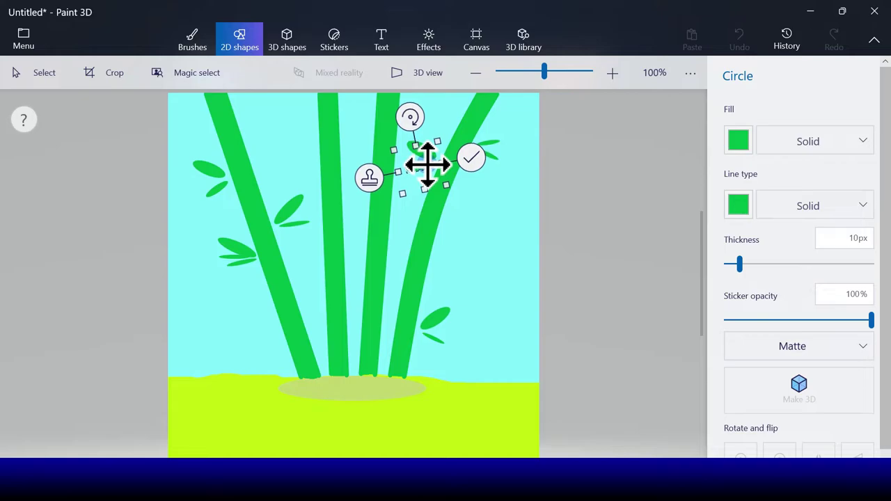
{"action": "left_click", "coordinate": [471, 159]}
{"action": "left_click", "coordinate": [604, 267]}
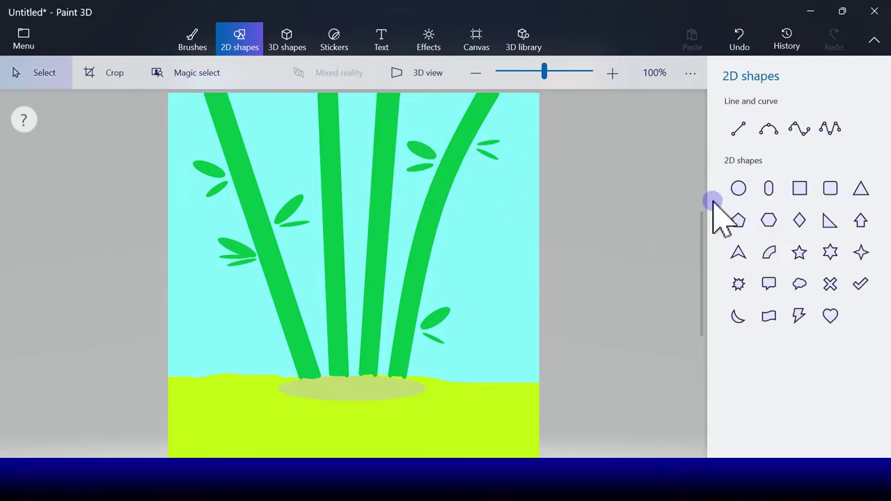
Place two green leaves left of the third stalk's upper part, a larger one sloping steeply down toward it and a tiny one below.
{"action": "left_click", "coordinate": [738, 190]}
{"action": "left_click_drag", "start_coordinate": [349, 115], "coordinate": [363, 146]}
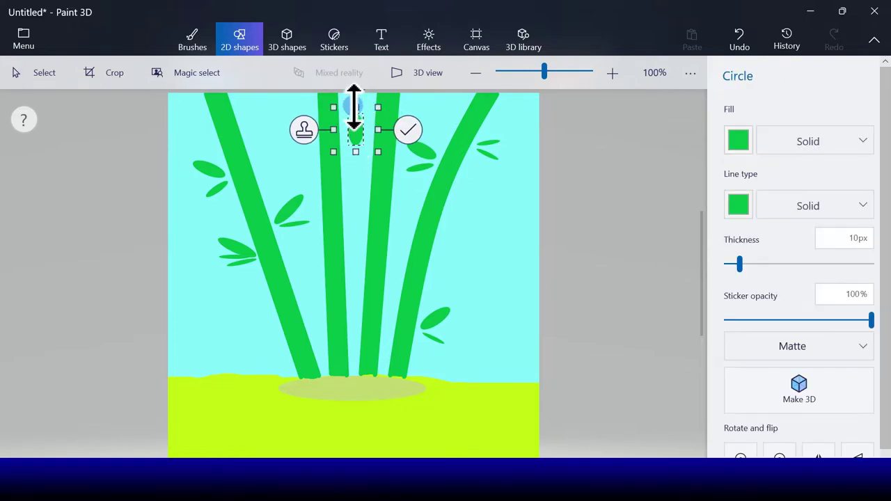
{"action": "mouse_move", "coordinate": [361, 99]}
{"action": "left_mouse_down"}
{"action": "mouse_move", "coordinate": [344, 94]}
{"action": "mouse_move", "coordinate": [349, 108]}
{"action": "left_mouse_up"}
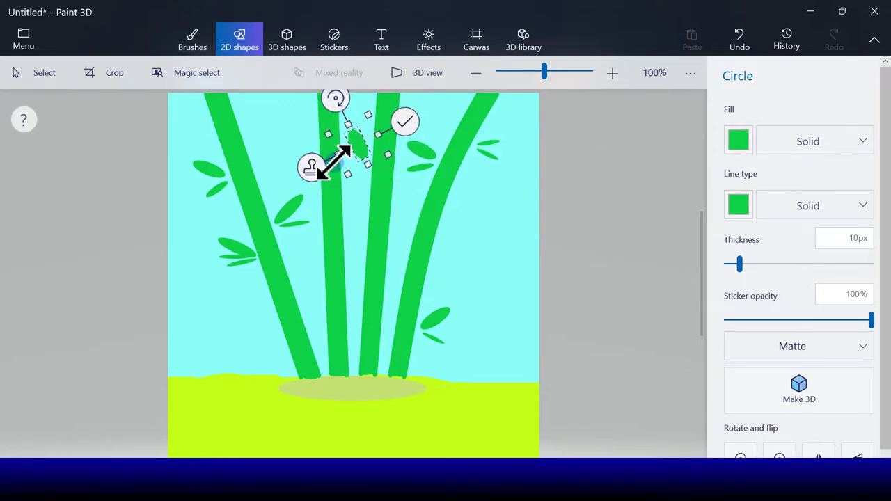
{"action": "left_click_drag", "start_coordinate": [372, 162], "coordinate": [379, 171]}
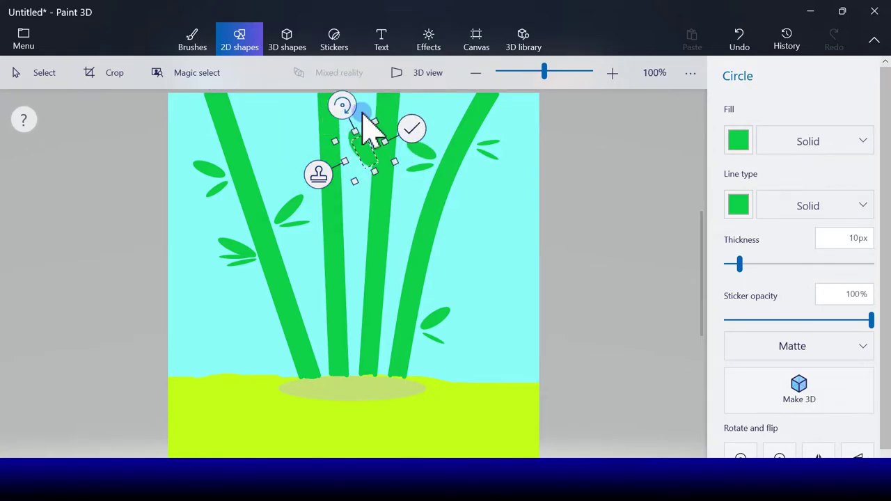
{"action": "left_click_drag", "start_coordinate": [380, 118], "coordinate": [376, 140]}
{"action": "left_click_drag", "start_coordinate": [342, 115], "coordinate": [352, 167]}
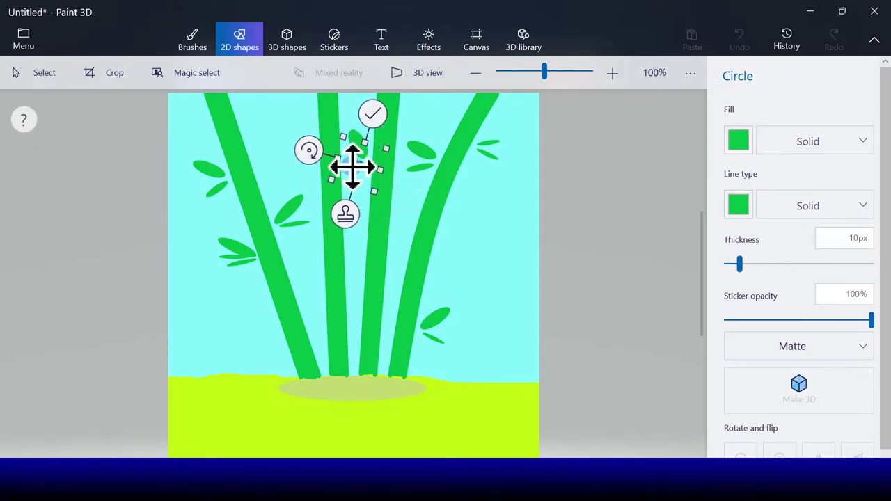
{"action": "left_click", "coordinate": [375, 120]}
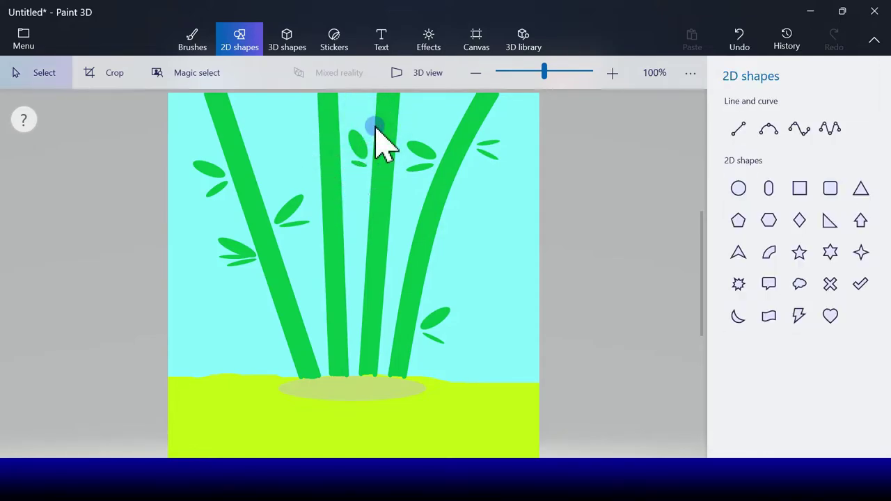
Place two green leaves left of the second stalk's upper part, the upper sloping down and the lower sloping up toward the stalk.
{"action": "left_click", "coordinate": [738, 194]}
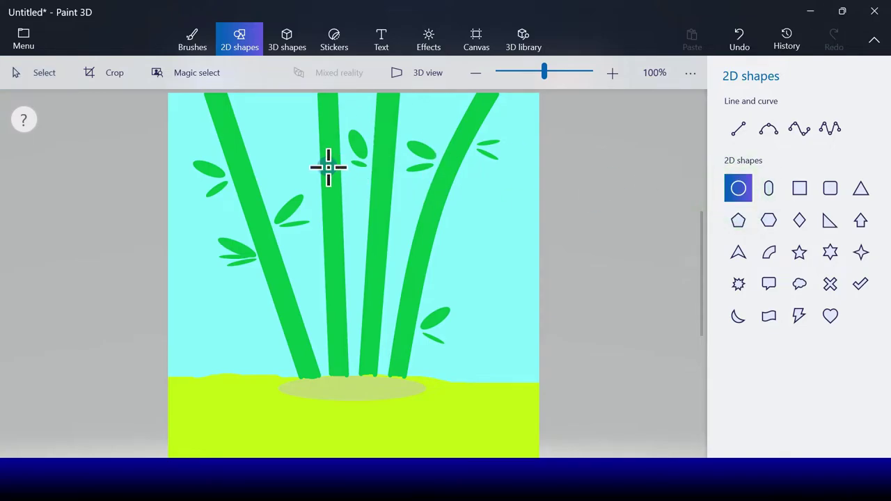
{"action": "mouse_move", "coordinate": [296, 128]}
{"action": "left_mouse_down"}
{"action": "mouse_move", "coordinate": [312, 160]}
{"action": "mouse_move", "coordinate": [305, 166]}
{"action": "left_mouse_up"}
{"action": "mouse_move", "coordinate": [295, 105]}
{"action": "left_mouse_down"}
{"action": "mouse_move", "coordinate": [270, 117]}
{"action": "mouse_move", "coordinate": [259, 110]}
{"action": "mouse_move", "coordinate": [259, 171]}
{"action": "mouse_move", "coordinate": [298, 174]}
{"action": "mouse_move", "coordinate": [300, 166]}
{"action": "left_mouse_up"}
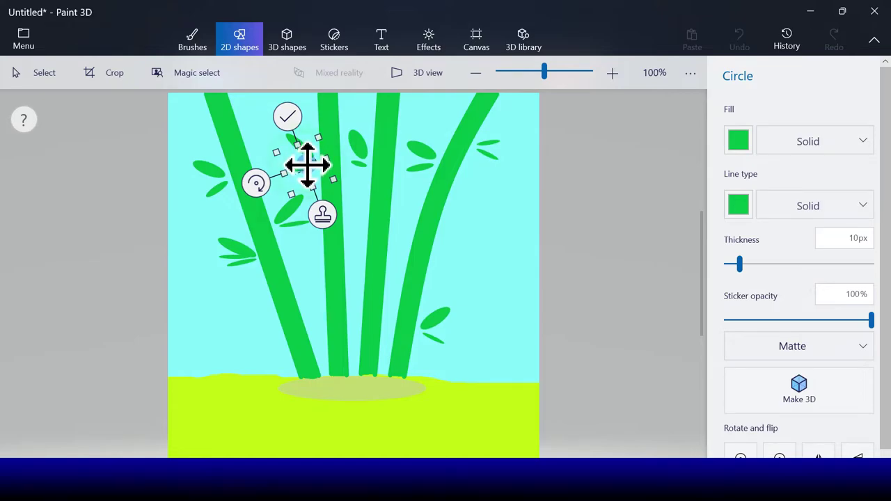
{"action": "left_click", "coordinate": [453, 216]}
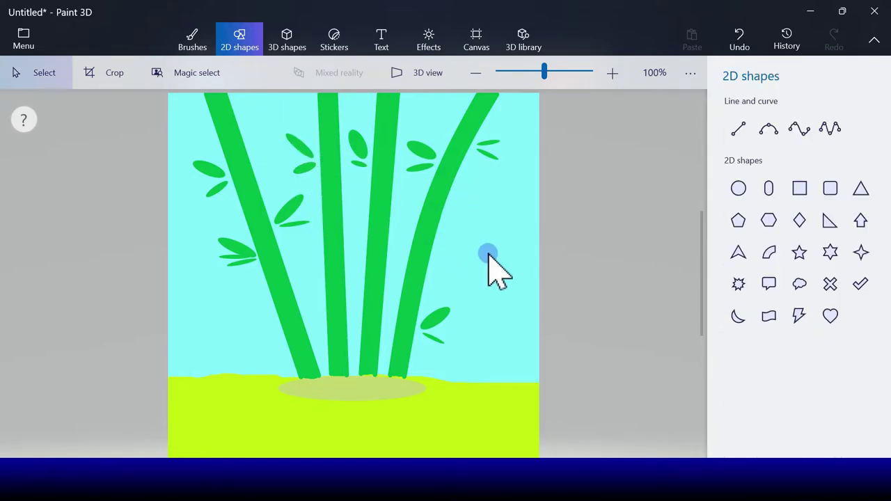
Draw a wide ellipse across the middle of the two central stalks for the head, with white fill and white outline.
{"action": "left_click", "coordinate": [739, 189]}
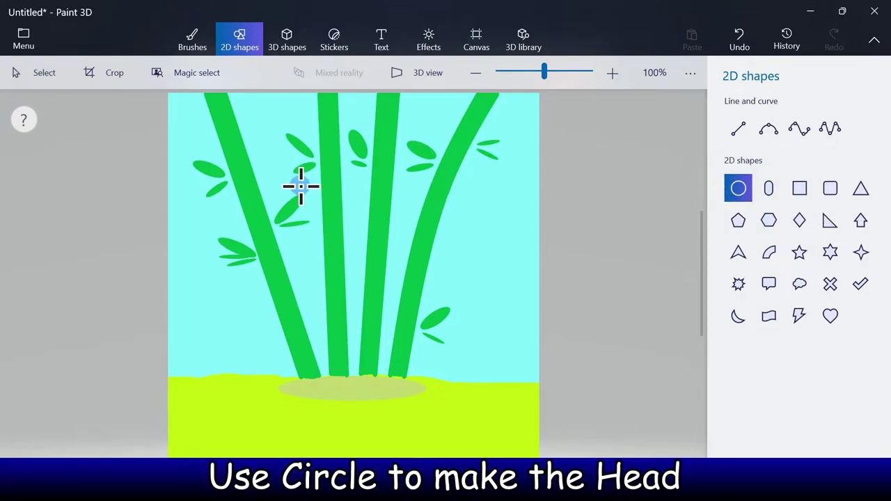
{"action": "left_click_drag", "start_coordinate": [301, 186], "coordinate": [412, 271]}
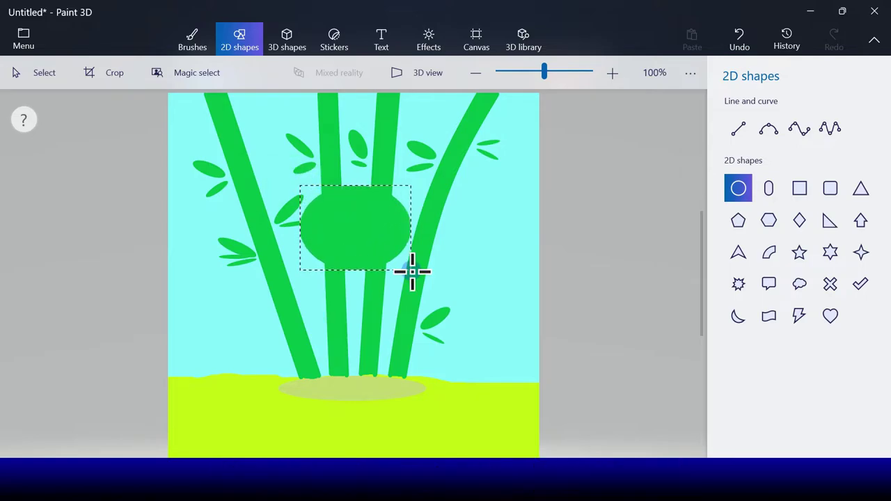
{"action": "left_click", "coordinate": [738, 140]}
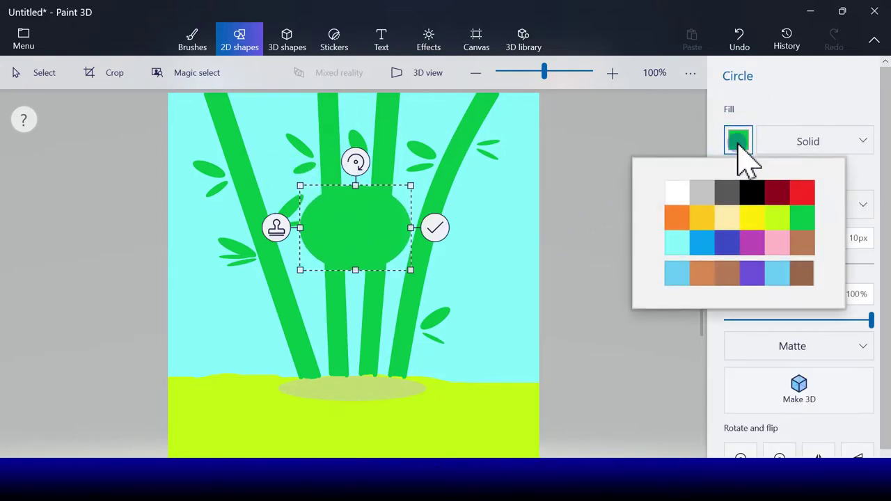
{"action": "left_click", "coordinate": [673, 193]}
{"action": "left_click", "coordinate": [727, 198]}
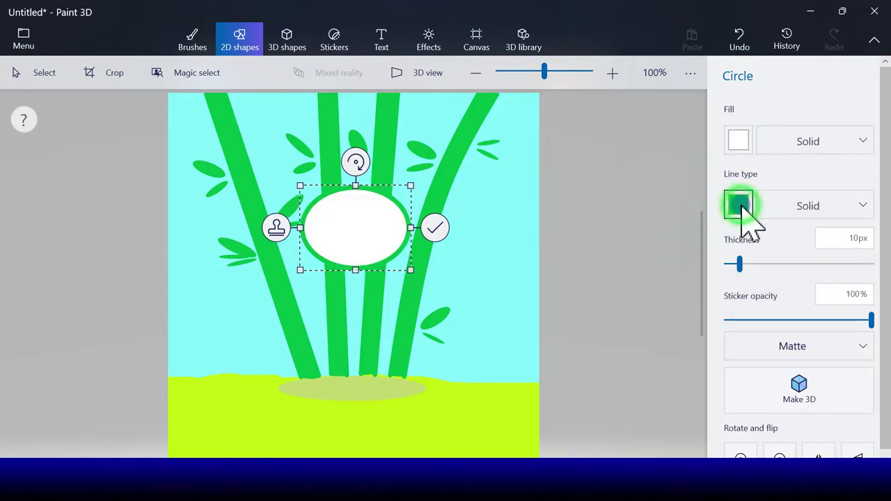
{"action": "left_click", "coordinate": [676, 256]}
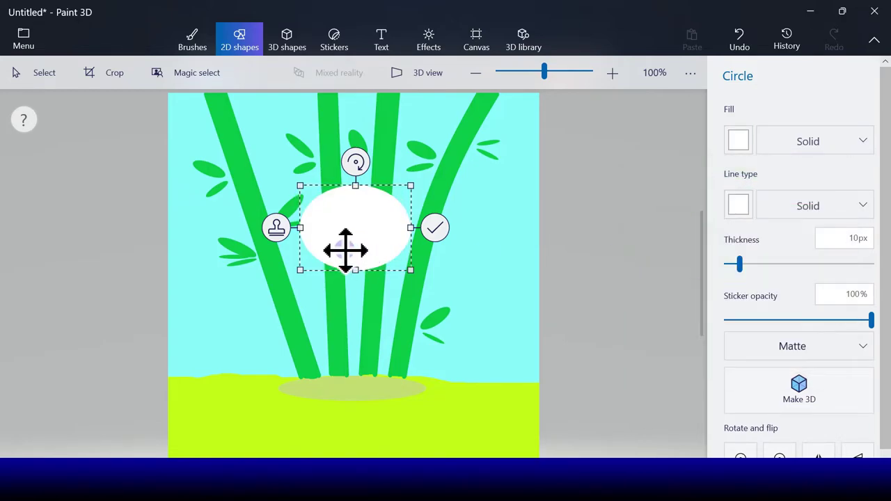
Raise the white ellipse slightly, stamp it, and place a wider copy overlapping its lower half to form the cheeks.
{"action": "mouse_move", "coordinate": [345, 248]}
{"action": "left_mouse_down"}
{"action": "mouse_move", "coordinate": [346, 257]}
{"action": "mouse_move", "coordinate": [349, 238]}
{"action": "left_mouse_up"}
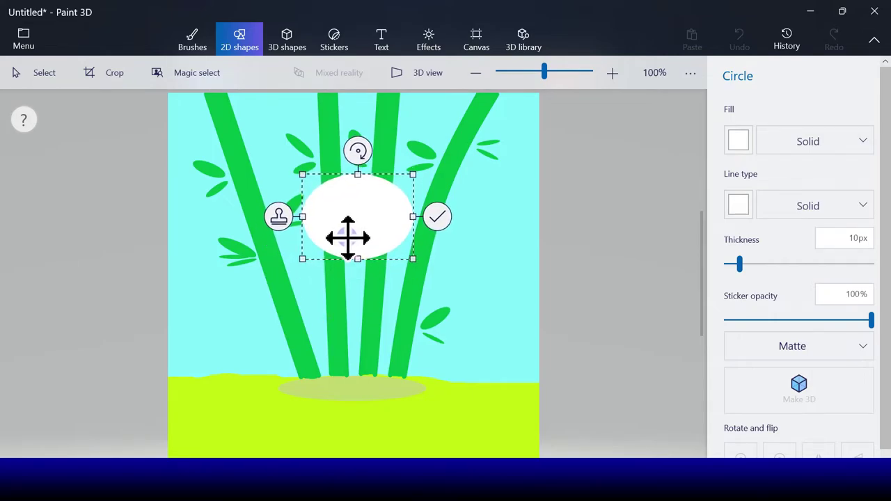
{"action": "left_click_drag", "start_coordinate": [354, 222], "coordinate": [344, 254]}
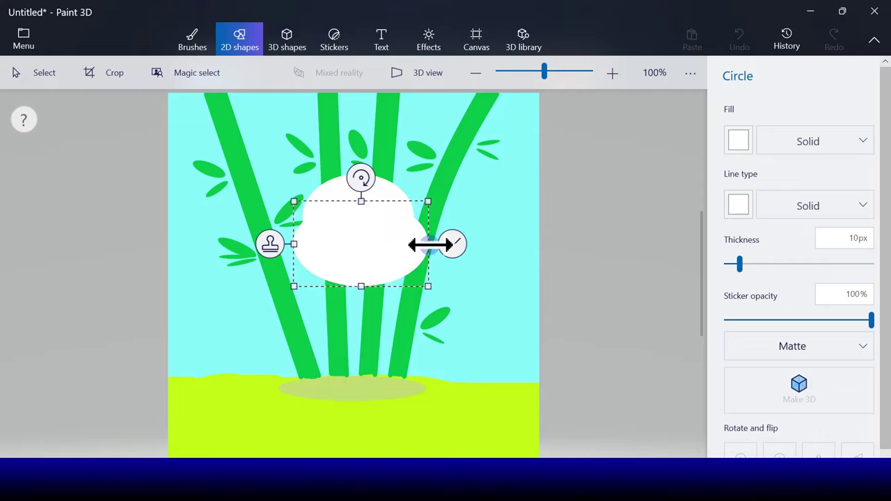
{"action": "left_click_drag", "start_coordinate": [384, 241], "coordinate": [384, 242]}
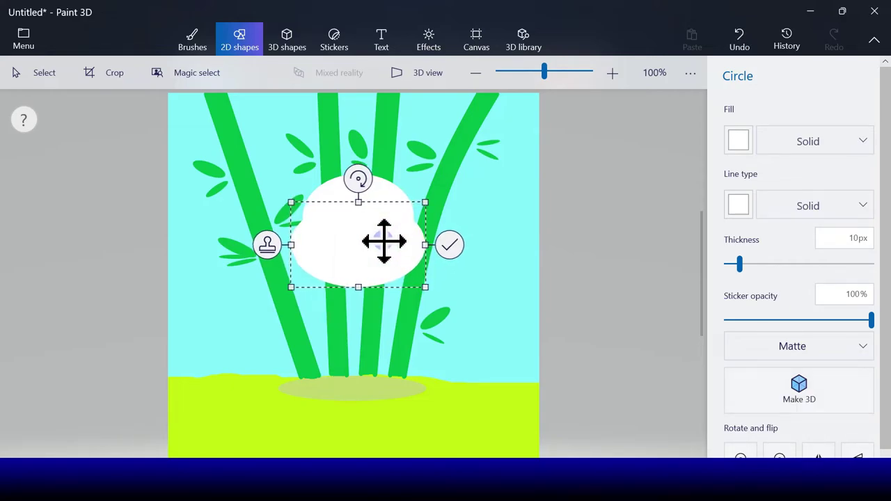
{"action": "left_click", "coordinate": [449, 245]}
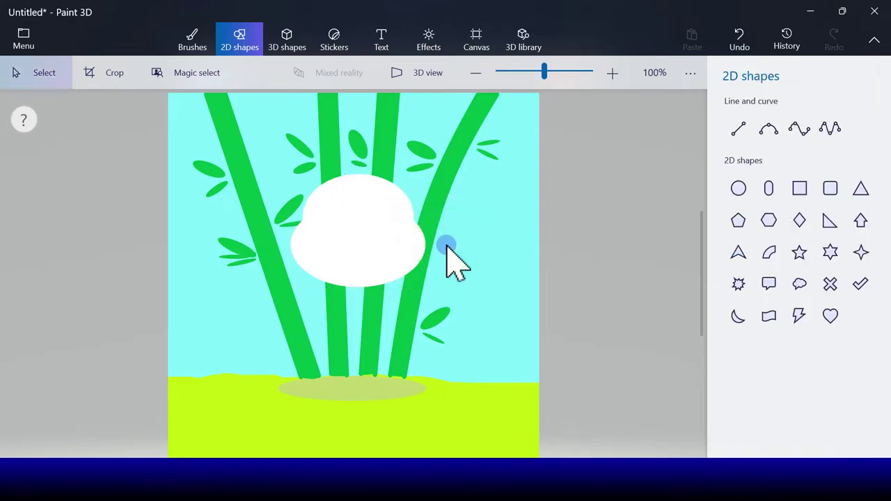
Draw the left ear's outline as a black 4-point curve arching outward from the head's upper left edge.
{"action": "left_click", "coordinate": [797, 129]}
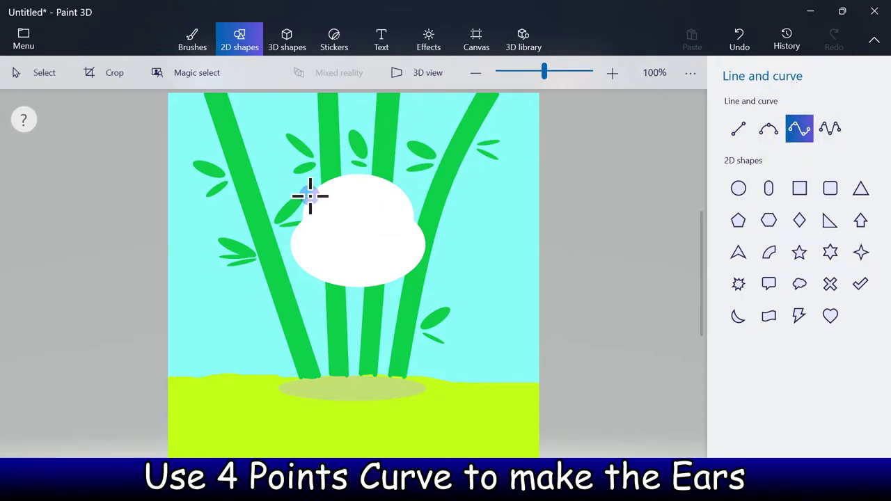
{"action": "left_click_drag", "start_coordinate": [309, 196], "coordinate": [340, 179]}
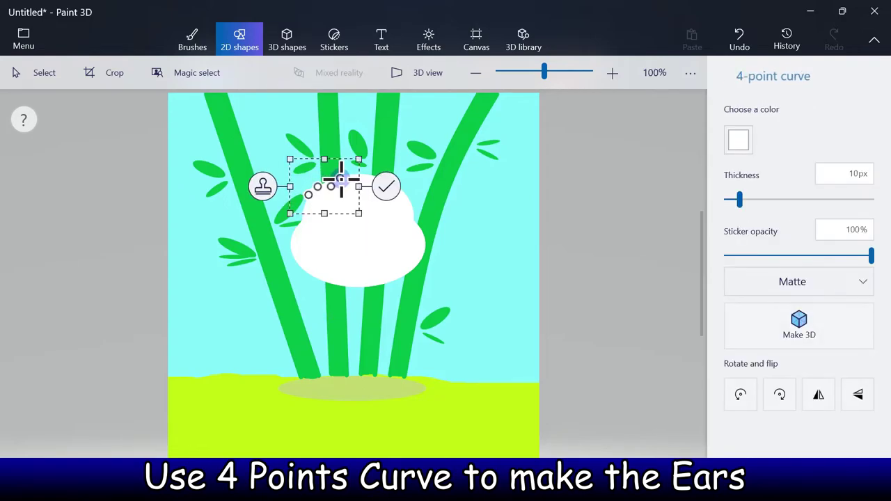
{"action": "left_click", "coordinate": [748, 134]}
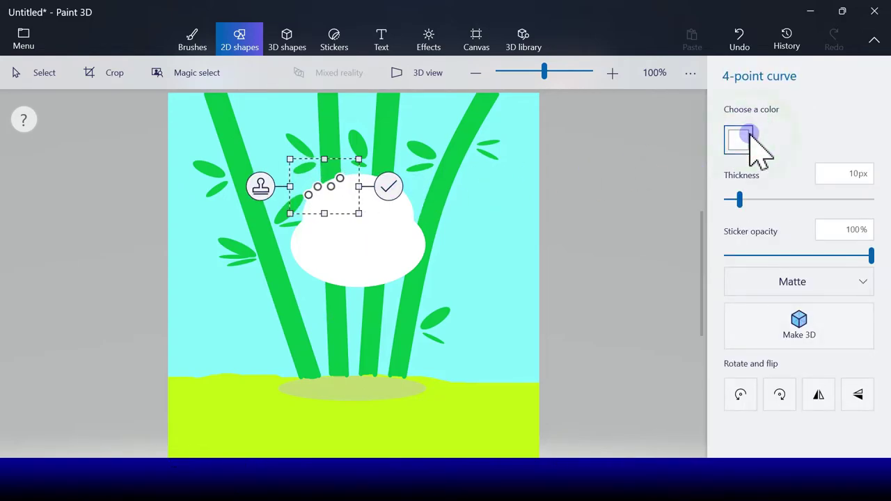
{"action": "left_click", "coordinate": [757, 187]}
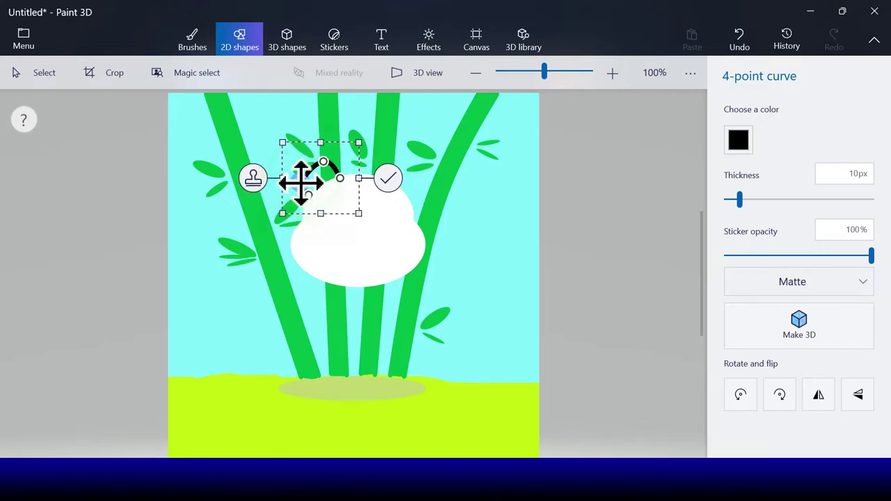
{"action": "left_click_drag", "start_coordinate": [295, 177], "coordinate": [319, 155]}
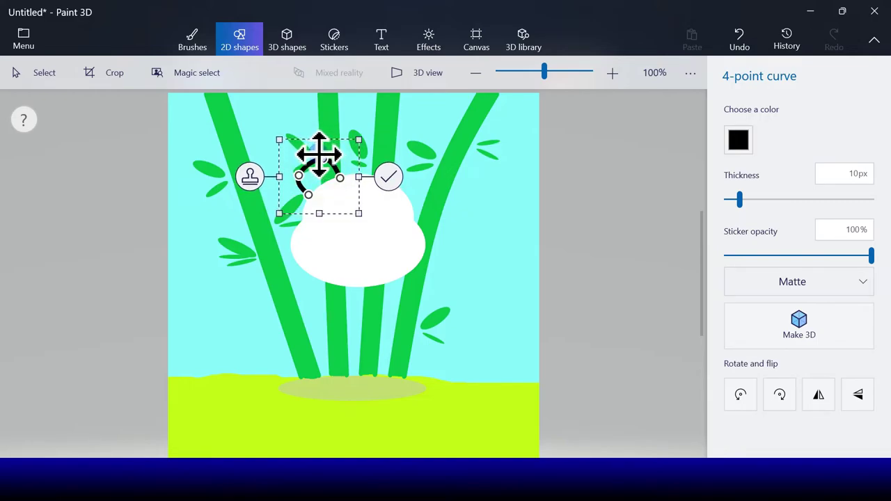
{"action": "left_click", "coordinate": [388, 176]}
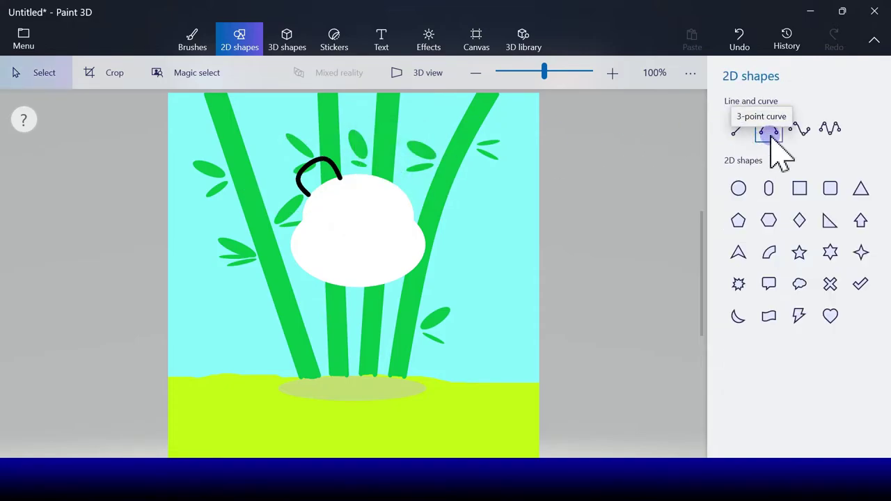
Draw the right ear's outline as a black 4-point curve arching outward from the head's upper right edge.
{"action": "left_click", "coordinate": [801, 131]}
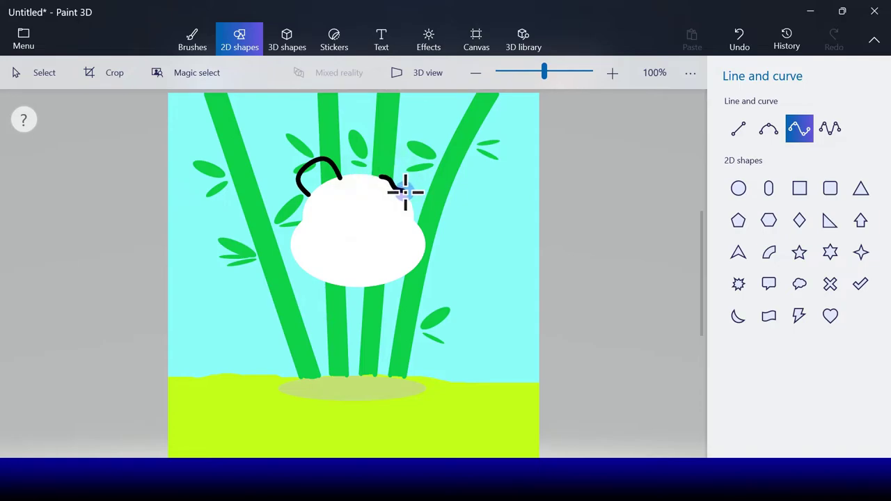
{"action": "left_click_drag", "start_coordinate": [406, 193], "coordinate": [393, 157]}
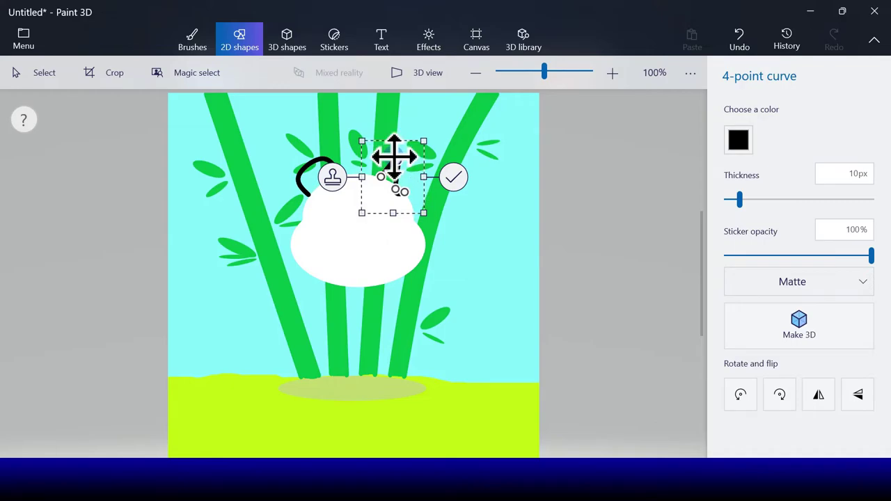
{"action": "left_click_drag", "start_coordinate": [394, 188], "coordinate": [413, 165]}
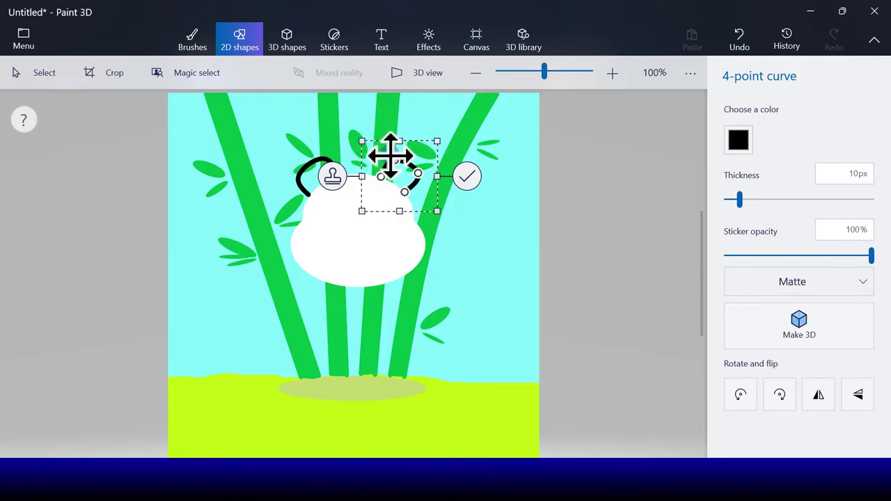
{"action": "left_click_drag", "start_coordinate": [410, 193], "coordinate": [405, 192]}
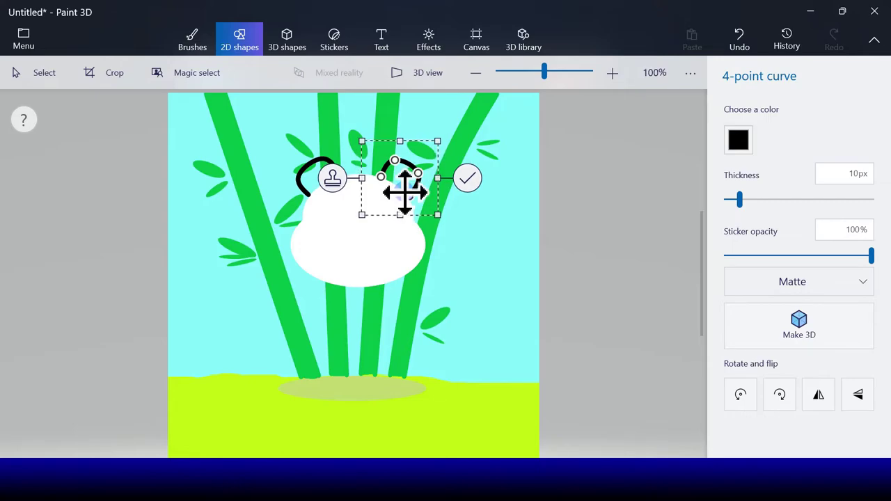
{"action": "left_click", "coordinate": [470, 181]}
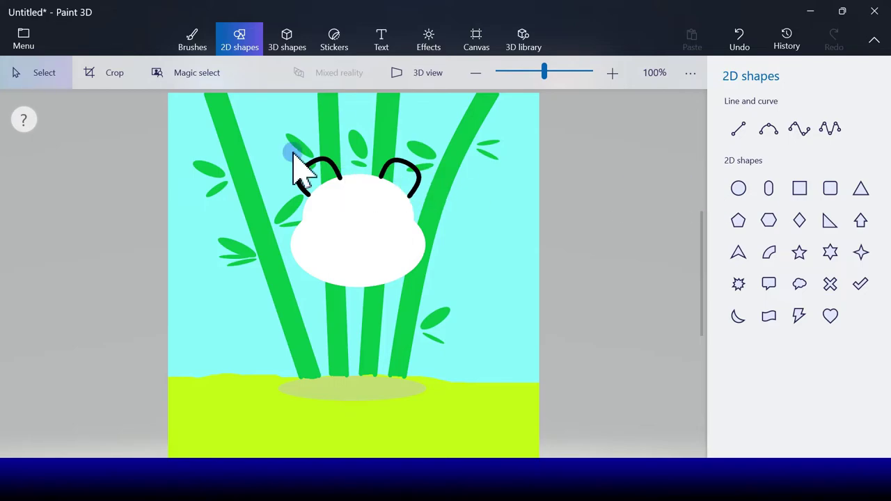
Fill the inside of both ears with black.
{"action": "left_click", "coordinate": [197, 50]}
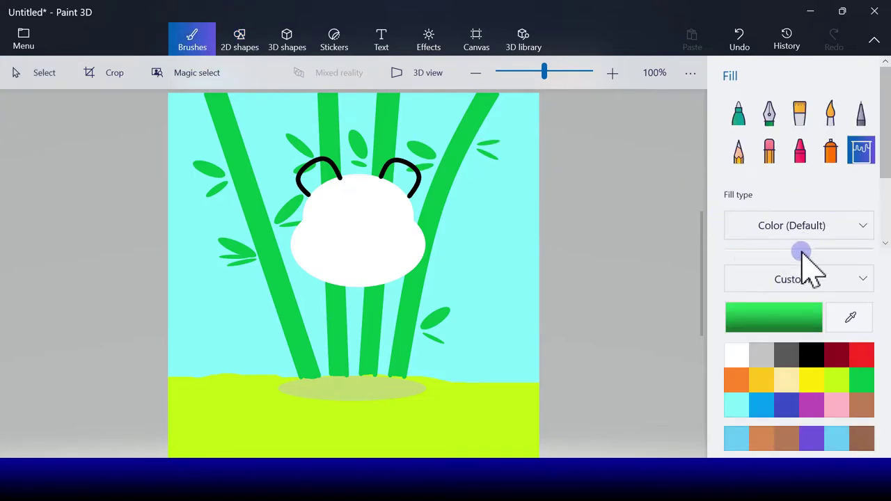
{"action": "left_click", "coordinate": [813, 358]}
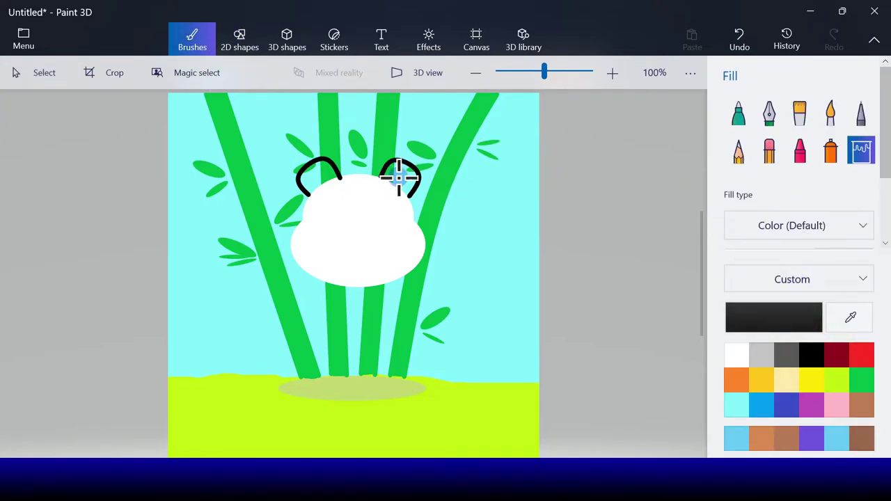
{"action": "left_click", "coordinate": [401, 176]}
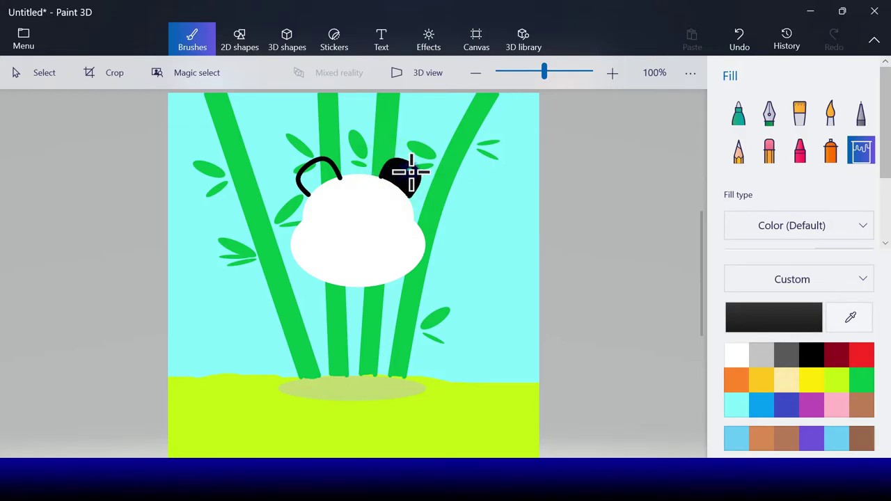
{"action": "left_click", "coordinate": [313, 174]}
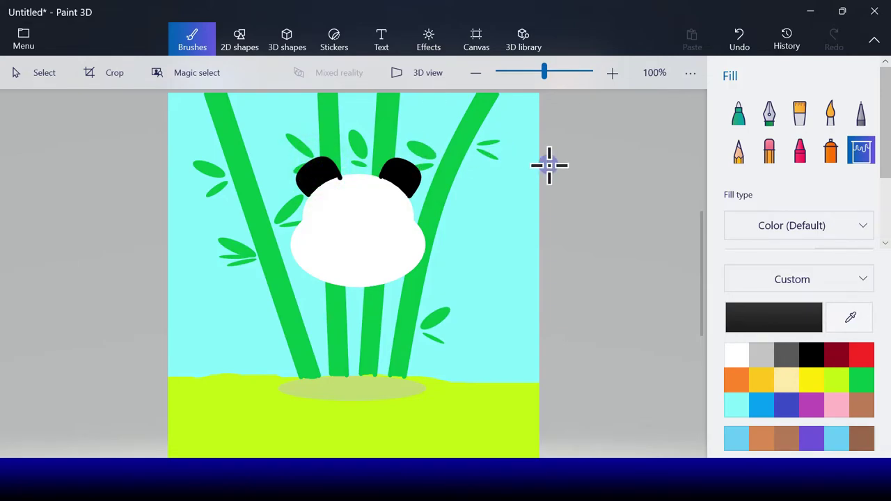
Draw an upright ellipse over the panda's left eye area, tilt it clockwise, and fill it with black as an eye patch.
{"action": "left_click", "coordinate": [242, 46]}
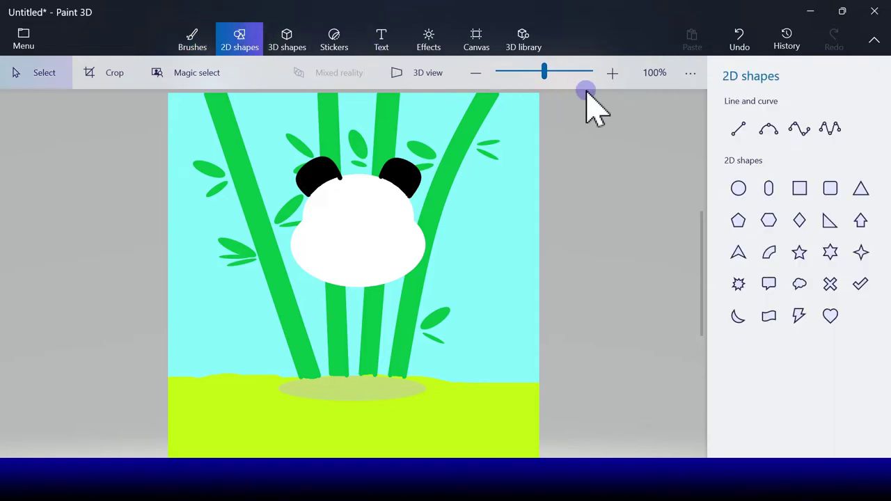
{"action": "left_click", "coordinate": [738, 188]}
{"action": "left_click_drag", "start_coordinate": [343, 205], "coordinate": [310, 248]}
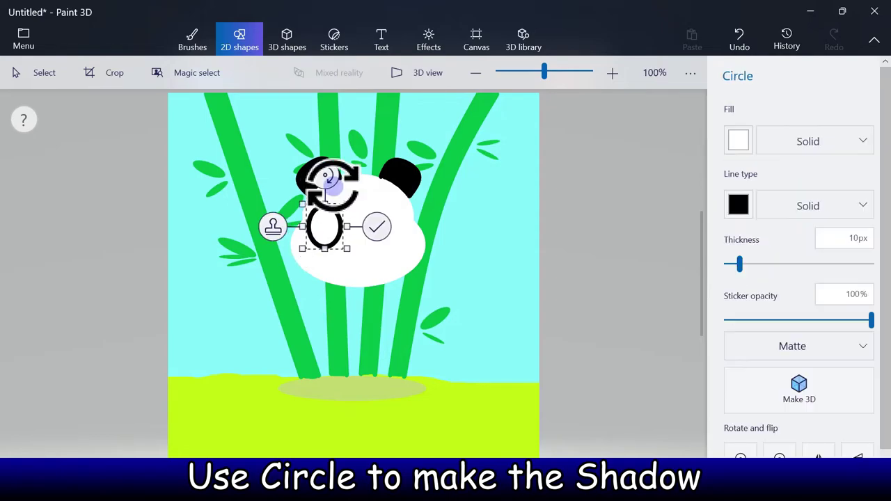
{"action": "left_click_drag", "start_coordinate": [325, 173], "coordinate": [356, 184]}
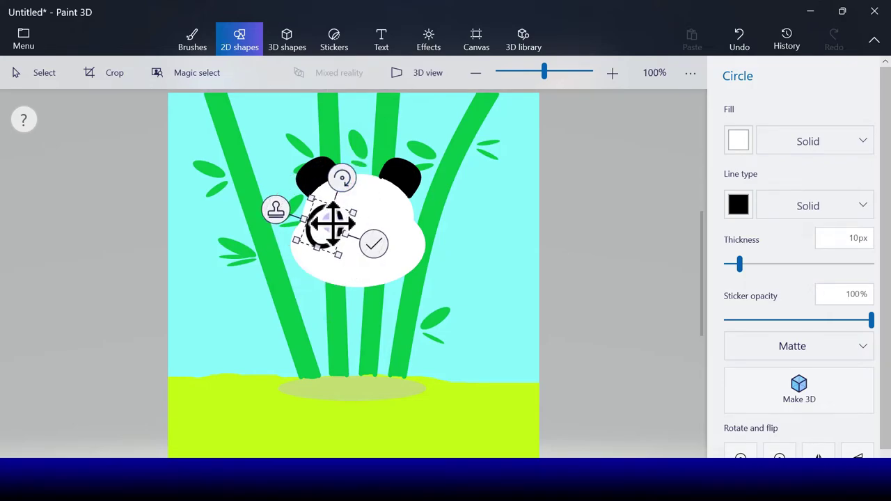
{"action": "left_click_drag", "start_coordinate": [330, 227], "coordinate": [340, 226]}
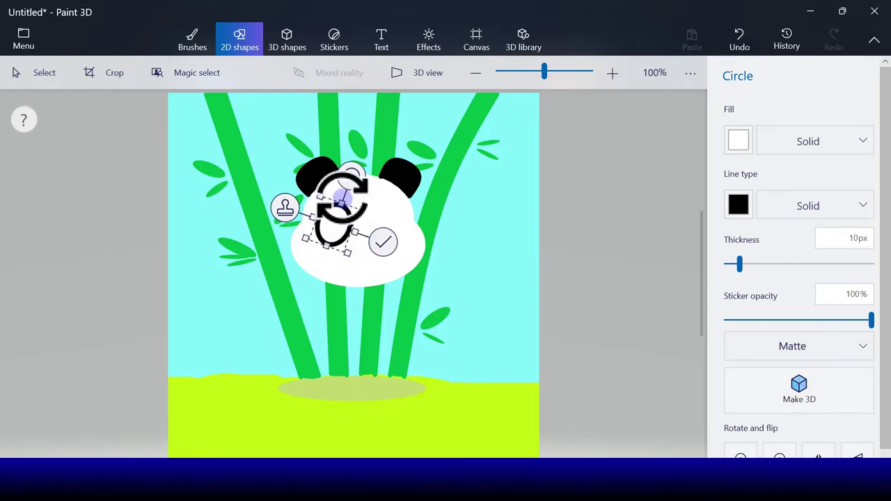
{"action": "left_click_drag", "start_coordinate": [351, 175], "coordinate": [356, 181]}
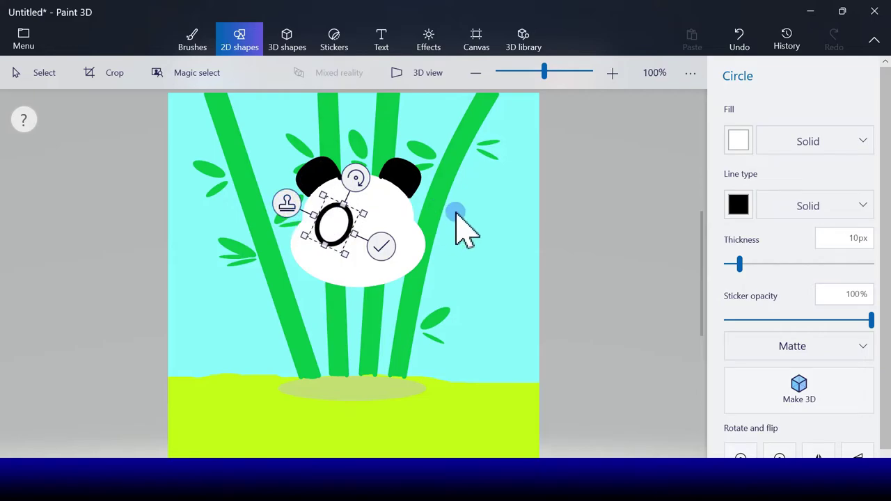
{"action": "left_click", "coordinate": [742, 142]}
{"action": "left_click", "coordinate": [752, 189]}
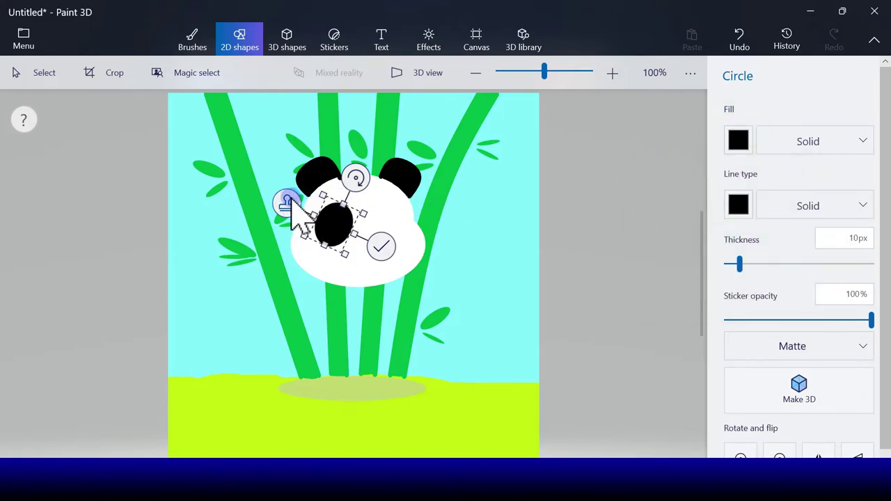
Stamp the left eye patch and place a copy over the right eye area, rotated to mirror it at about -25°, and stamp it.
{"action": "key", "text": "Right"}
{"action": "key", "text": "Down"}
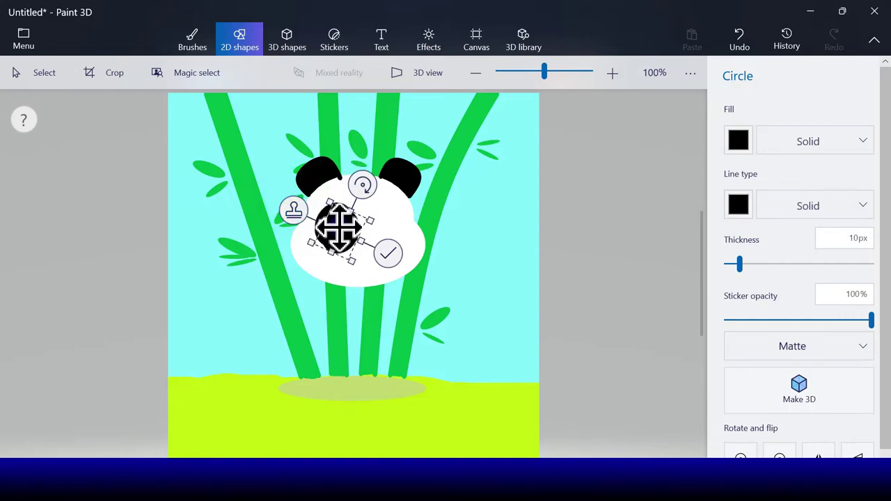
{"action": "left_click_drag", "start_coordinate": [367, 221], "coordinate": [382, 221]}
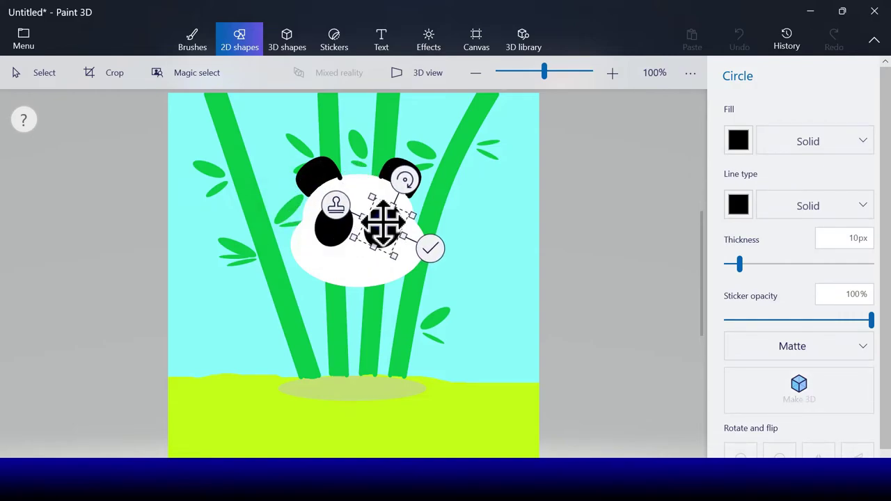
{"action": "left_click_drag", "start_coordinate": [405, 180], "coordinate": [365, 174]}
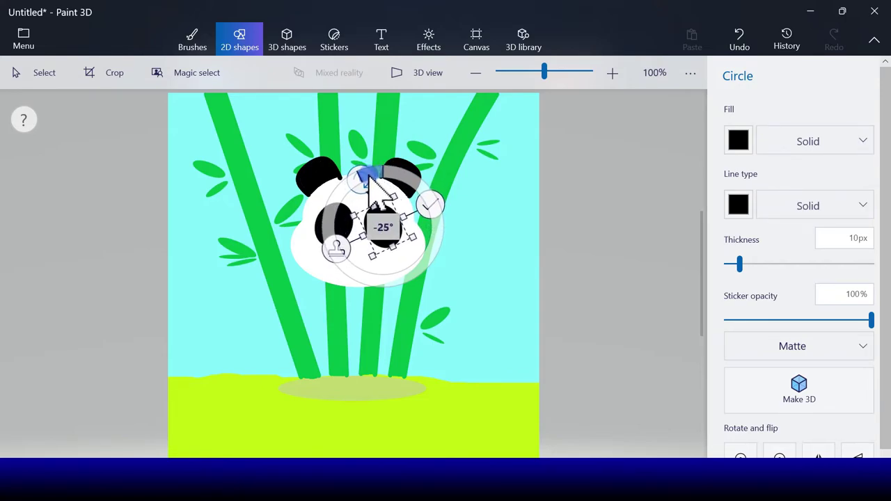
{"action": "left_click_drag", "start_coordinate": [369, 177], "coordinate": [365, 179]}
{"action": "left_click_drag", "start_coordinate": [387, 230], "coordinate": [383, 226]}
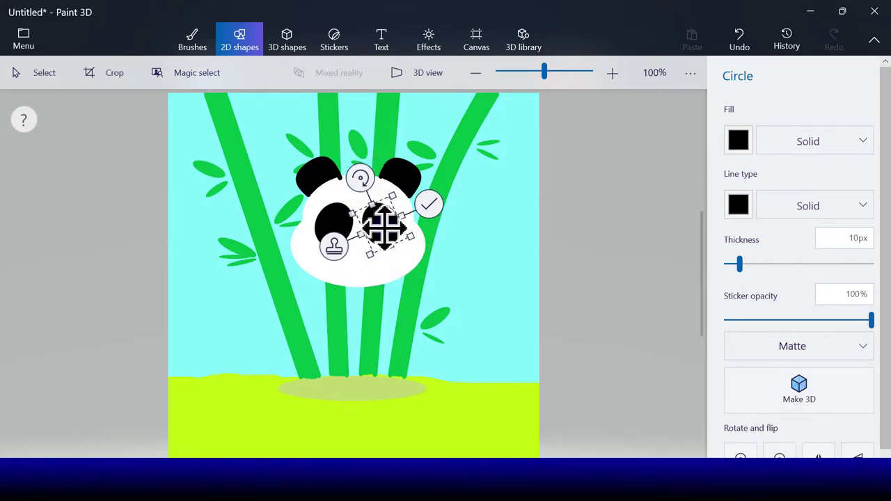
{"action": "left_click", "coordinate": [337, 246]}
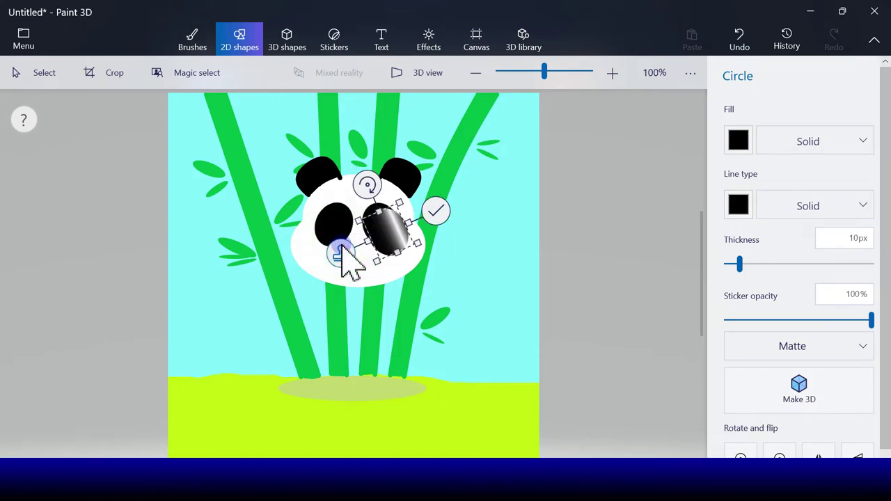
Recolor the remaining ellipse's outline and fill white, shrink it, and stamp it inside both eye patches as the eye whites.
{"action": "left_click", "coordinate": [739, 204]}
{"action": "left_click", "coordinate": [677, 256]}
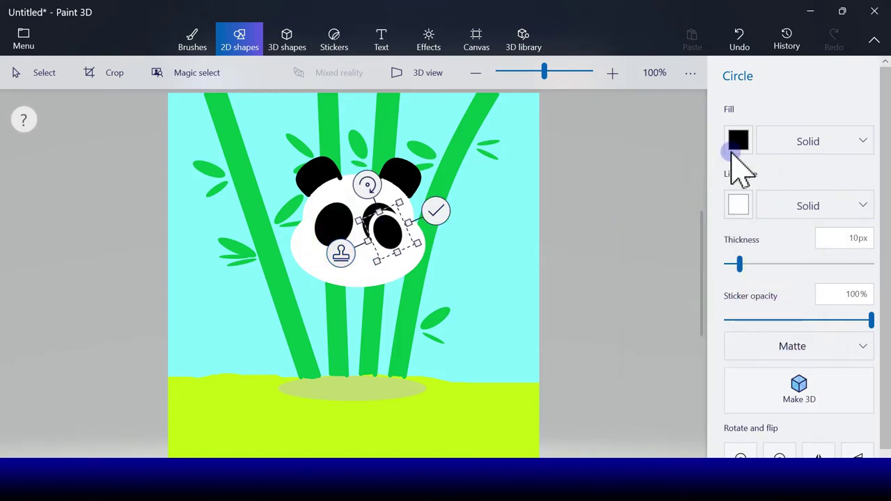
{"action": "left_click", "coordinate": [736, 145]}
{"action": "left_click", "coordinate": [677, 192]}
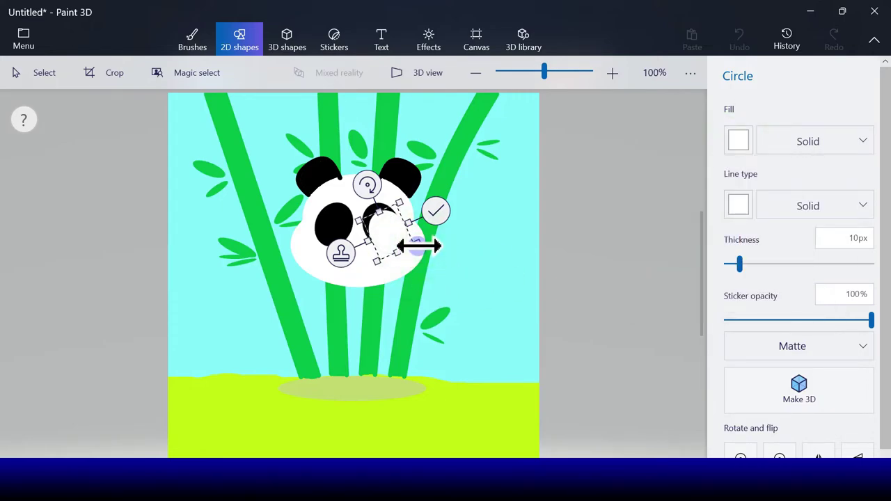
{"action": "left_click_drag", "start_coordinate": [418, 245], "coordinate": [362, 236]}
{"action": "left_click", "coordinate": [328, 240]}
{"action": "left_click", "coordinate": [295, 241]}
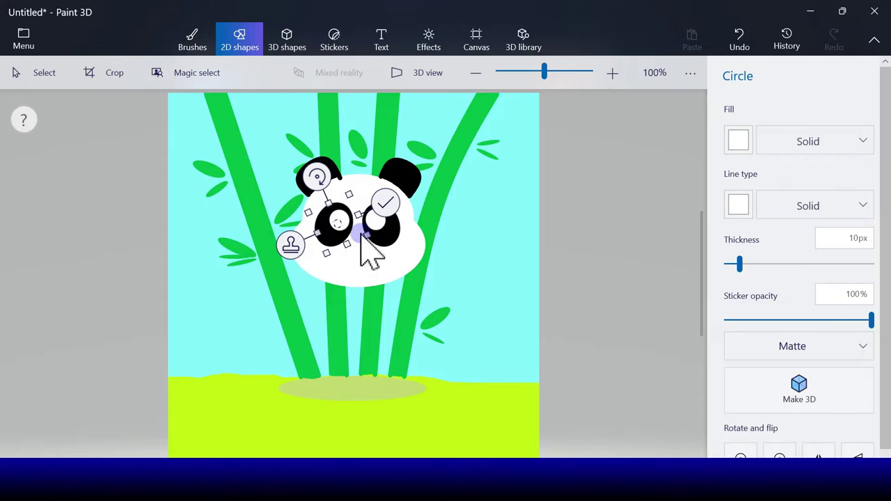
Recolor the small circle's fill and outline black and place one as a pupil in each eye white.
{"action": "left_click", "coordinate": [739, 142]}
{"action": "left_click", "coordinate": [752, 192]}
{"action": "left_click", "coordinate": [744, 199]}
{"action": "left_click", "coordinate": [753, 255]}
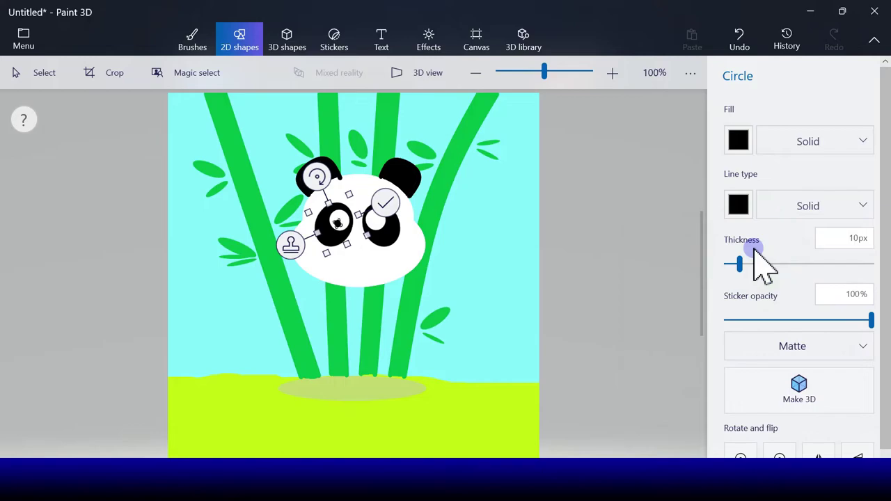
{"action": "left_click_drag", "start_coordinate": [334, 225], "coordinate": [339, 223]}
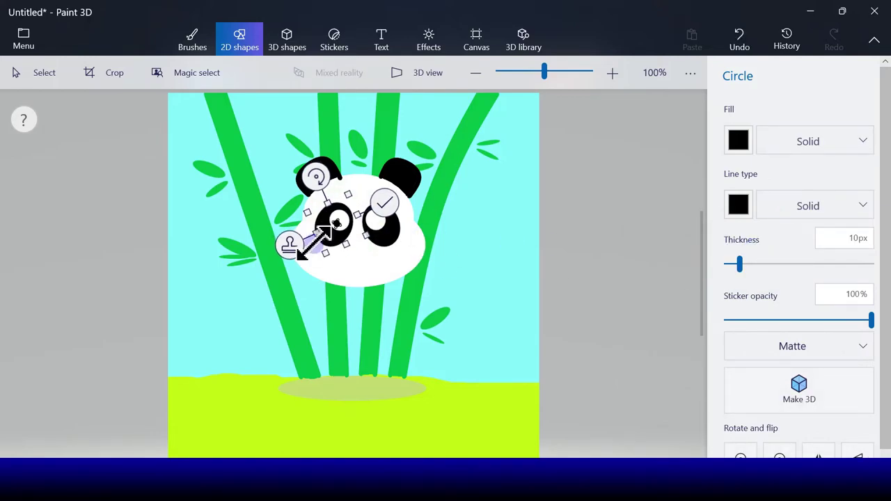
{"action": "left_click", "coordinate": [290, 245]}
{"action": "left_click_drag", "start_coordinate": [338, 235], "coordinate": [380, 219]}
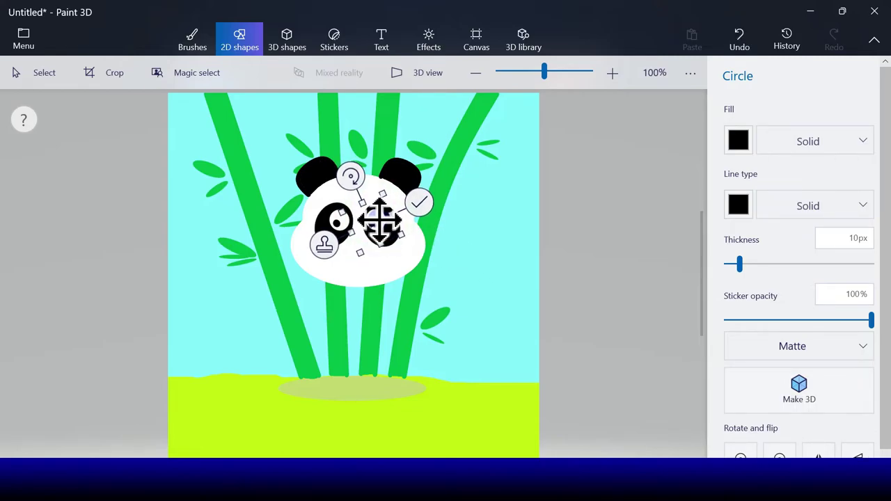
{"action": "left_click", "coordinate": [420, 203]}
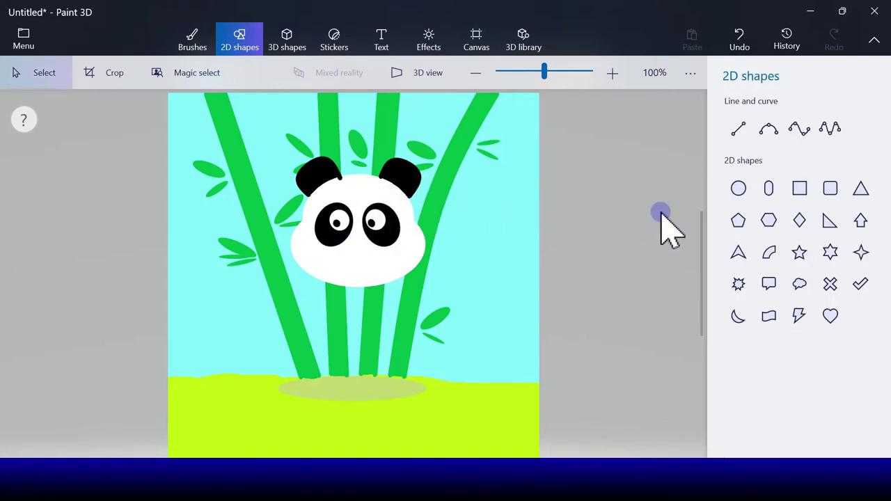
Draw a small black ellipse centered just below and between the eyes as the nose.
{"action": "left_click", "coordinate": [740, 129]}
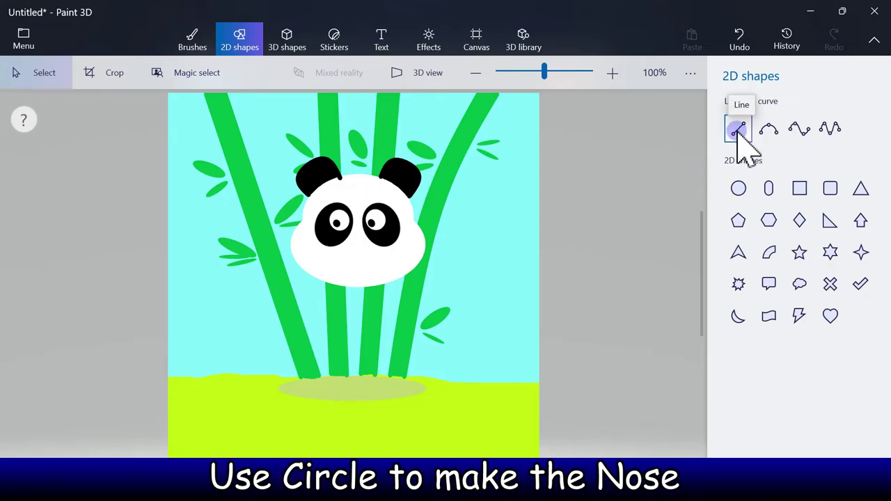
{"action": "left_click", "coordinate": [739, 189]}
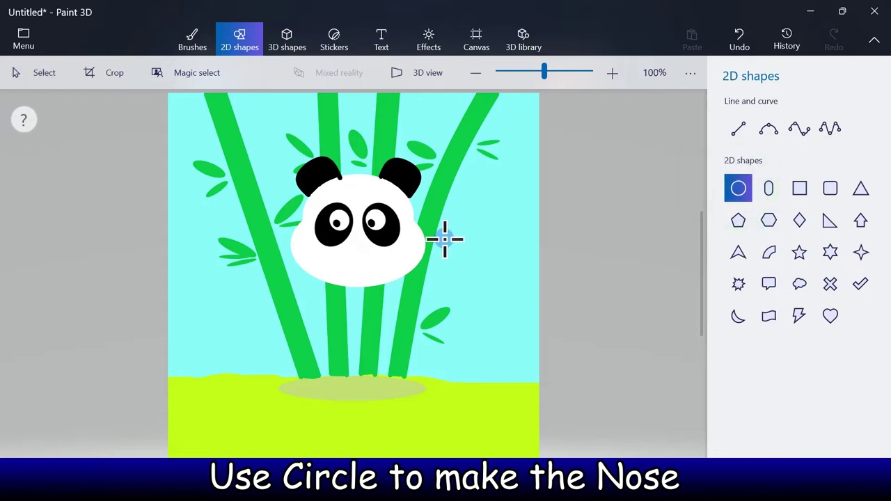
{"action": "left_click", "coordinate": [357, 243]}
{"action": "mouse_move", "coordinate": [356, 244]}
{"action": "left_mouse_down"}
{"action": "mouse_move", "coordinate": [370, 251]}
{"action": "mouse_move", "coordinate": [357, 241]}
{"action": "left_mouse_up"}
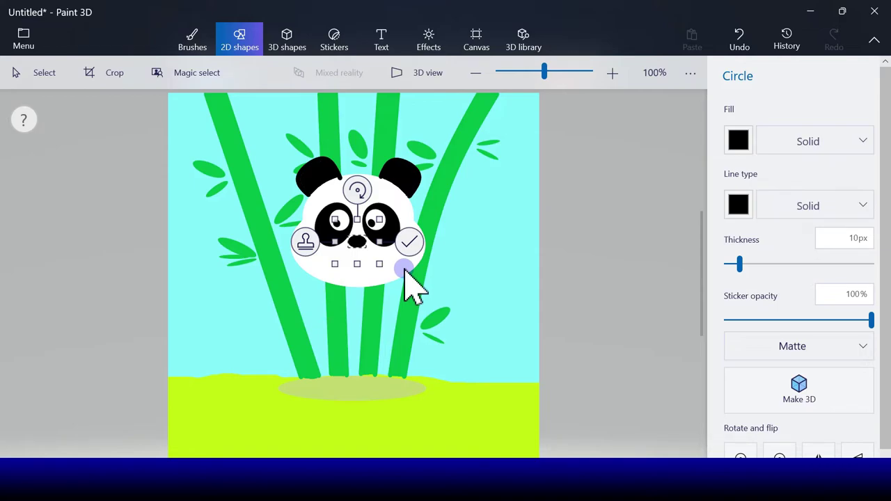
{"action": "left_click", "coordinate": [410, 243]}
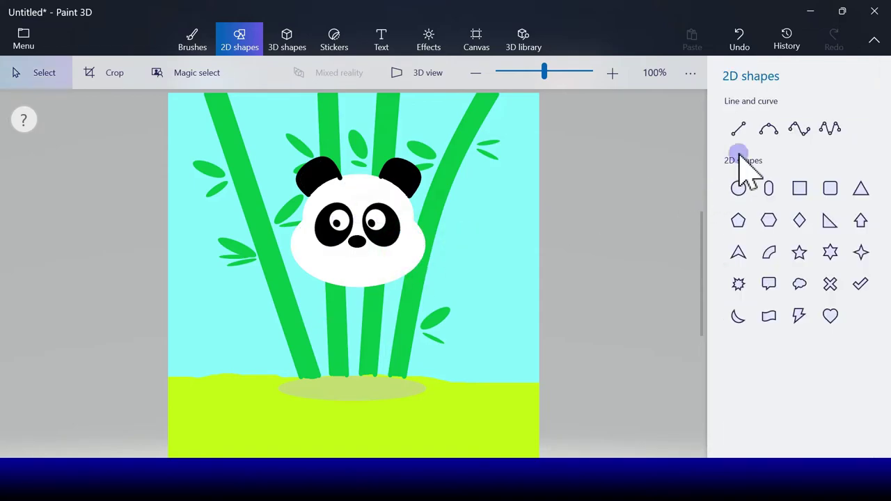
Draw a short vertical black line, 10px thick, straight down from the nose.
{"action": "left_click", "coordinate": [740, 131]}
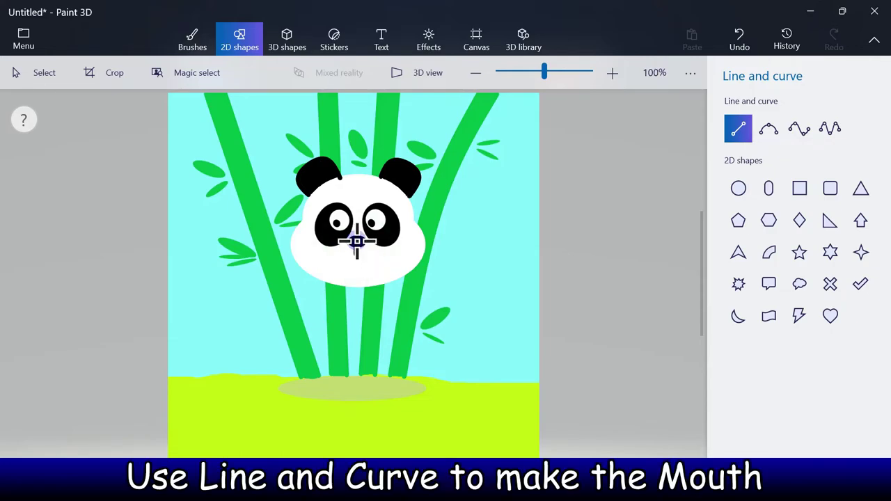
{"action": "left_click_drag", "start_coordinate": [357, 242], "coordinate": [358, 248]}
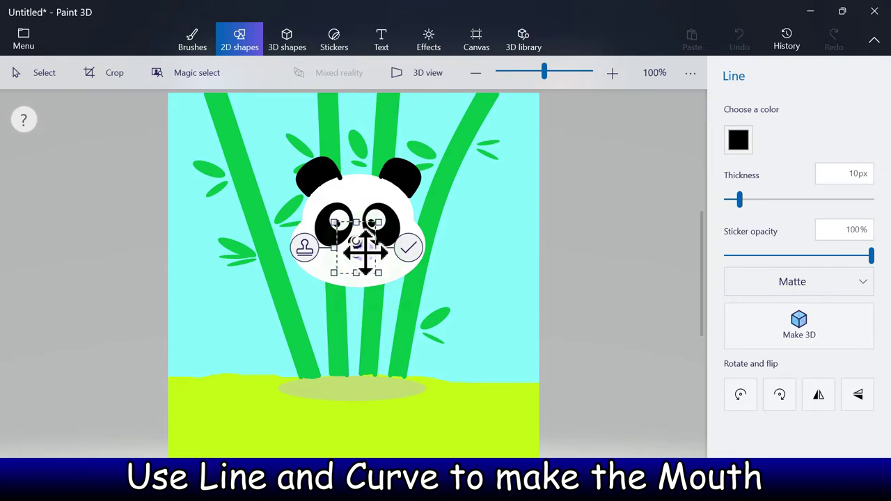
{"action": "left_click", "coordinate": [410, 249]}
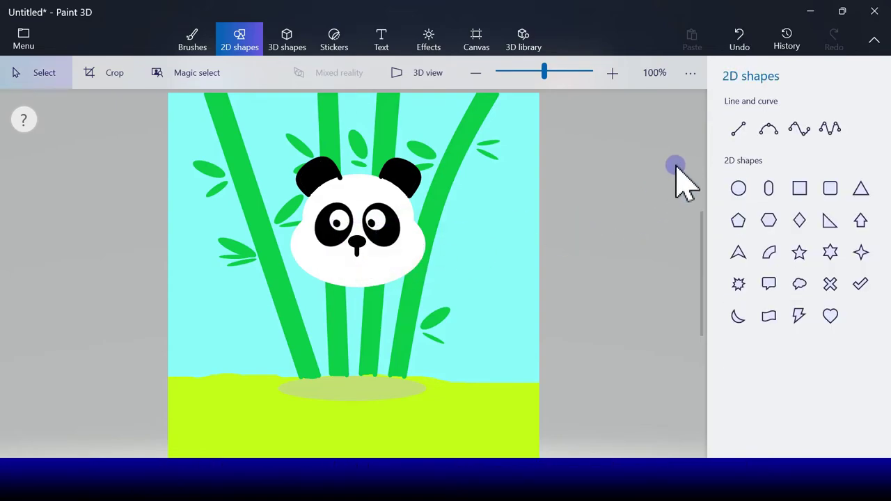
Draw two small black 3-point curves, 10px thick, bowing downward on either side of the nose line to form a smiling mouth.
{"action": "left_click", "coordinate": [769, 128]}
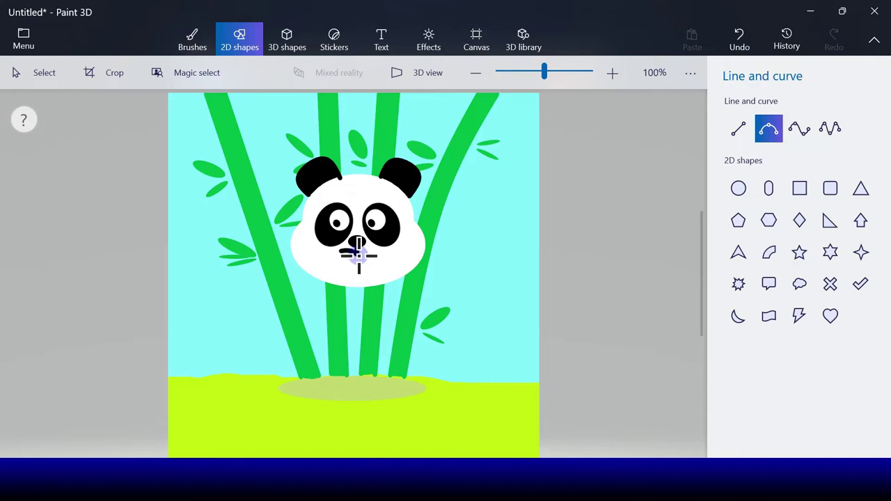
{"action": "mouse_move", "coordinate": [328, 254]}
{"action": "left_mouse_down"}
{"action": "mouse_move", "coordinate": [372, 254]}
{"action": "mouse_move", "coordinate": [342, 255]}
{"action": "left_mouse_up"}
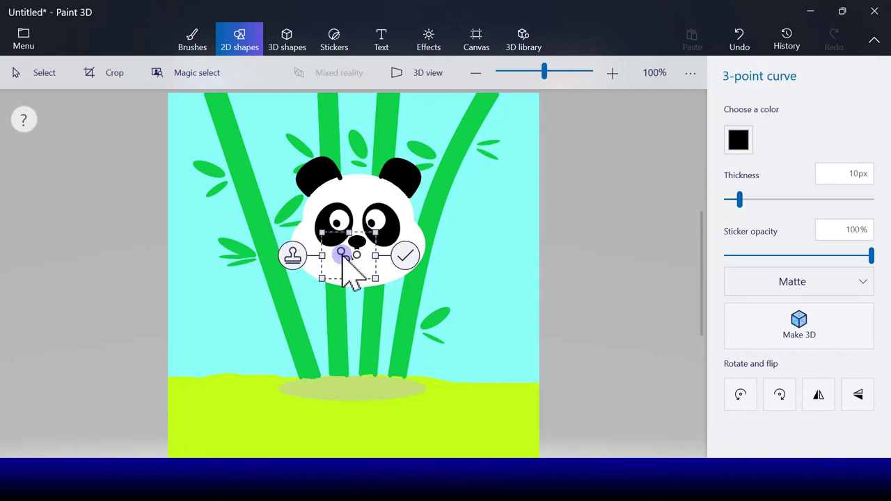
{"action": "left_click", "coordinate": [407, 255]}
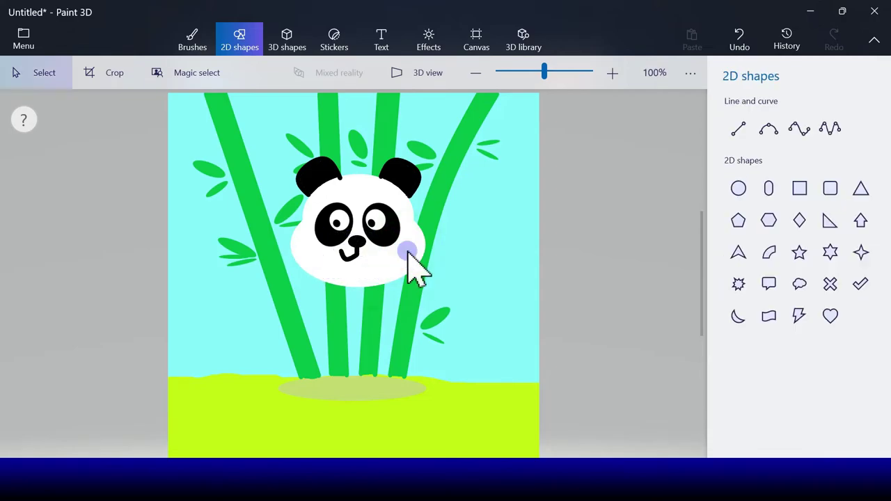
{"action": "left_click", "coordinate": [769, 128]}
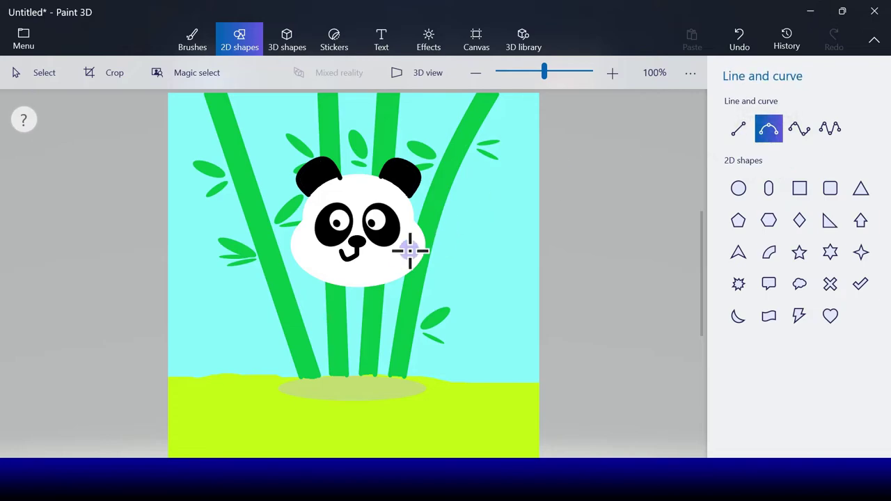
{"action": "mouse_move", "coordinate": [358, 255]}
{"action": "left_mouse_down"}
{"action": "mouse_move", "coordinate": [374, 253]}
{"action": "mouse_move", "coordinate": [362, 254]}
{"action": "left_mouse_up"}
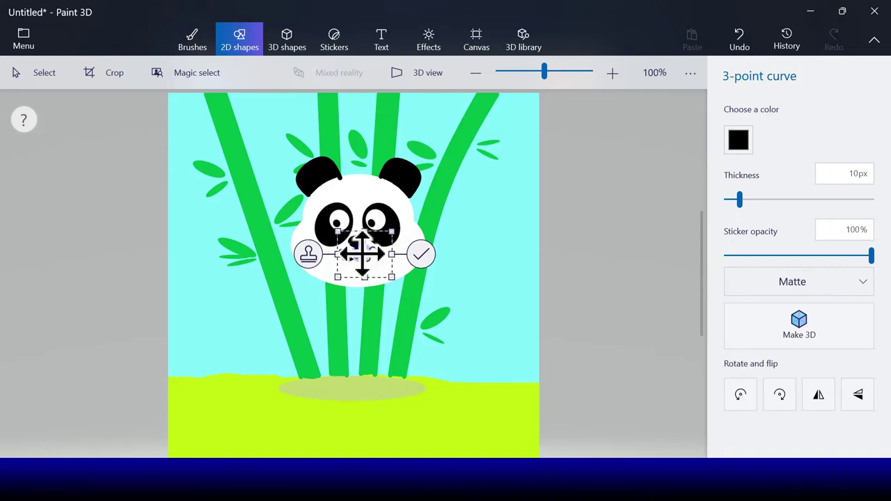
{"action": "left_click", "coordinate": [420, 254]}
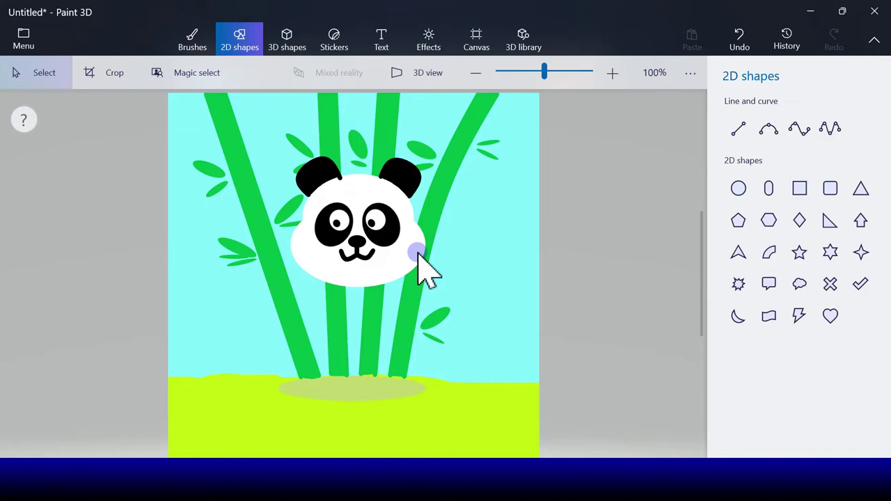
Draw a black 3-point curve, 10px thick, from the head's lower left down to the ground, bowing outward as the body's left side.
{"action": "left_click", "coordinate": [770, 128]}
{"action": "left_click", "coordinate": [800, 131]}
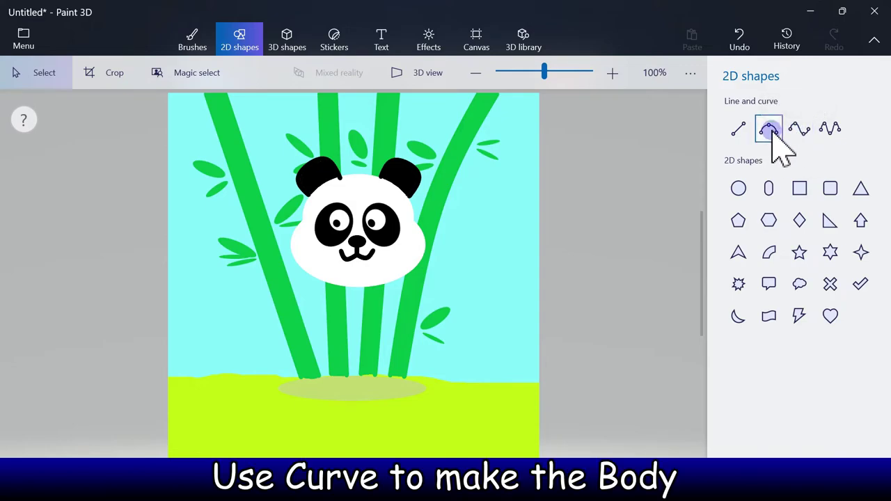
{"action": "left_click", "coordinate": [769, 128]}
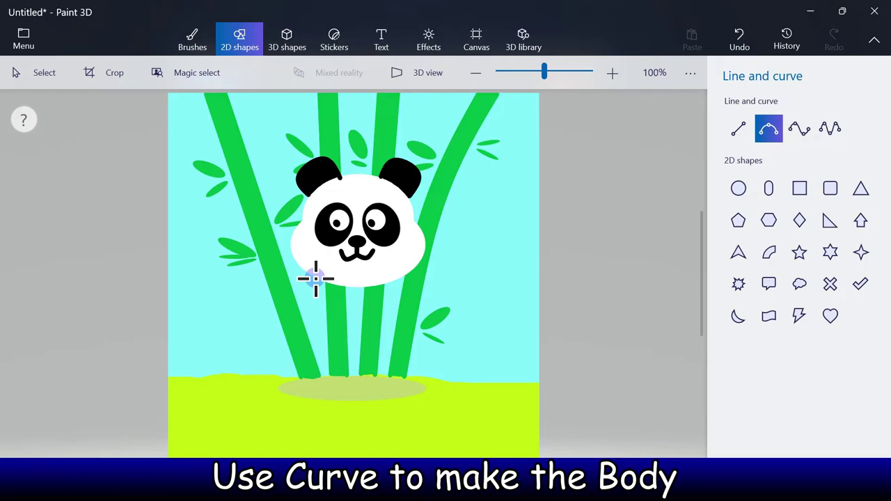
{"action": "mouse_move", "coordinate": [315, 279]}
{"action": "left_mouse_down"}
{"action": "mouse_move", "coordinate": [303, 302]}
{"action": "mouse_move", "coordinate": [302, 388]}
{"action": "left_mouse_up"}
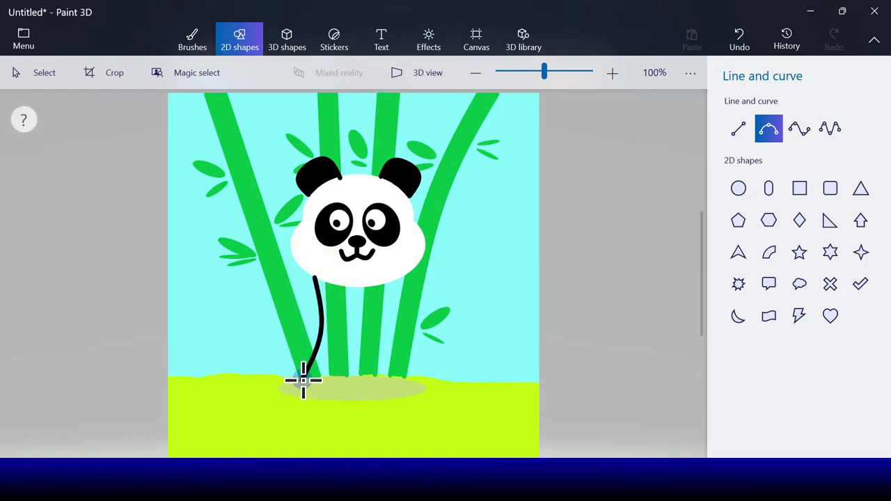
{"action": "left_click", "coordinate": [313, 362]}
{"action": "left_click_drag", "start_coordinate": [318, 332], "coordinate": [294, 336]}
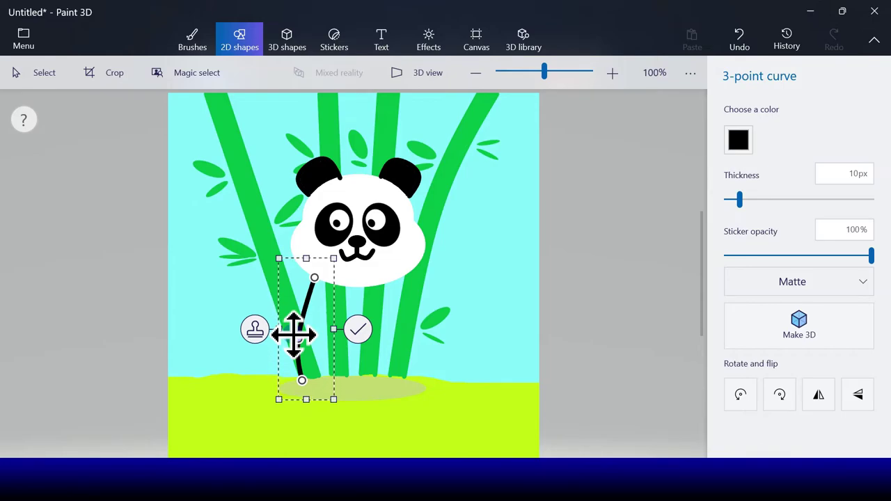
{"action": "left_click", "coordinate": [354, 332]}
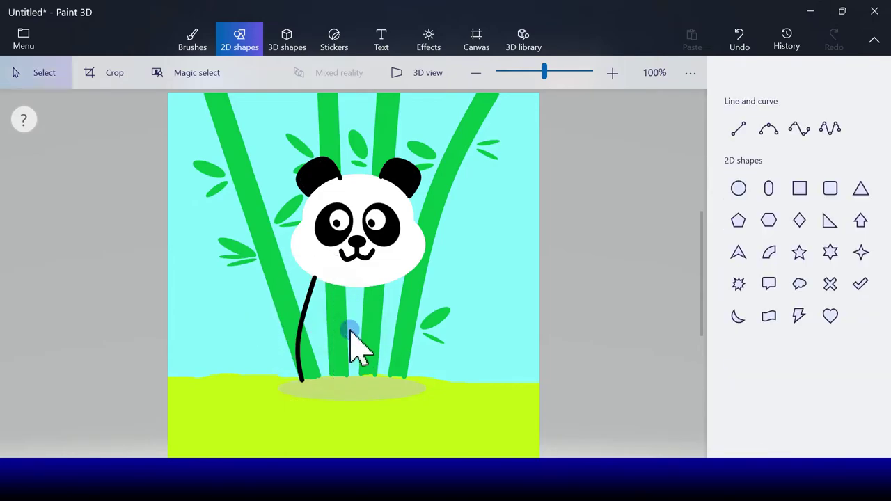
Draw a matching black 3-point curve, 10px thick, from the head's lower right to the ground, bowing outward as the body's right side.
{"action": "left_click", "coordinate": [770, 129]}
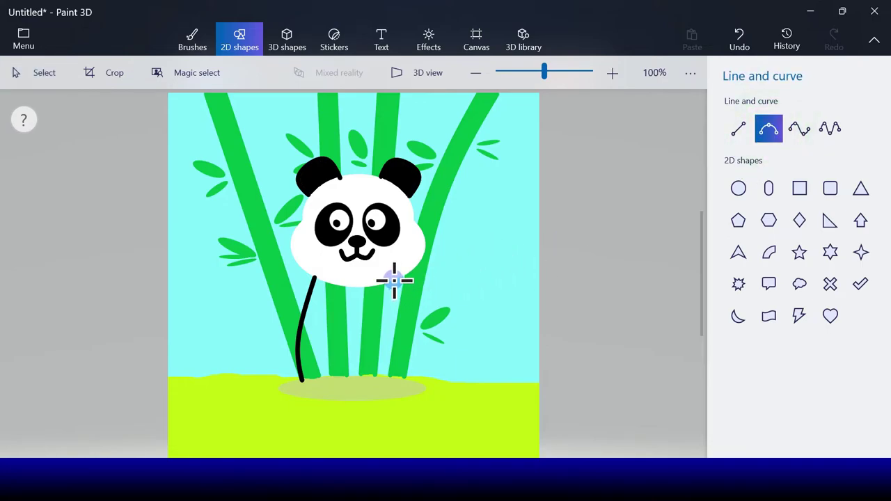
{"action": "left_click_drag", "start_coordinate": [394, 281], "coordinate": [402, 385]}
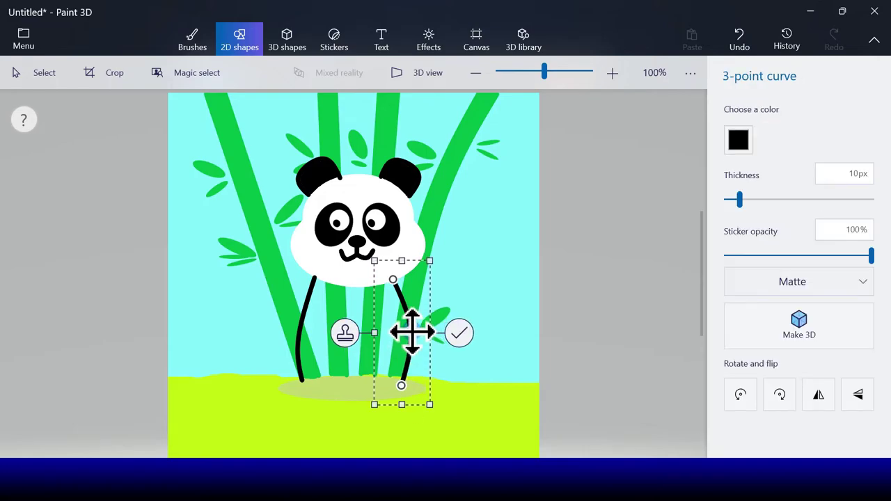
{"action": "left_click_drag", "start_coordinate": [404, 341], "coordinate": [403, 342]}
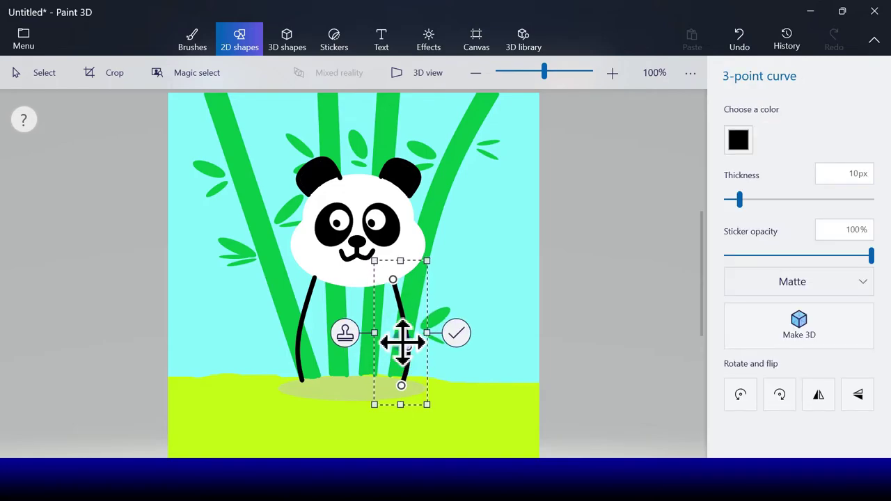
{"action": "left_click", "coordinate": [456, 336]}
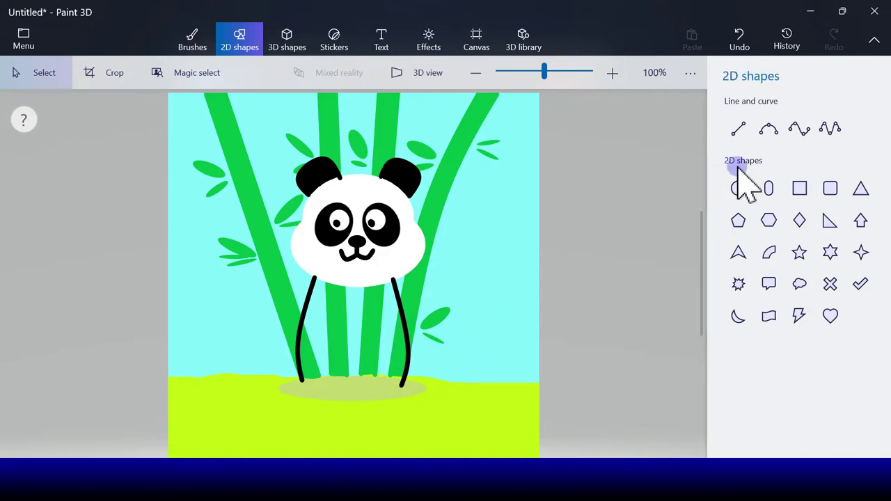
{"action": "left_click", "coordinate": [769, 130]}
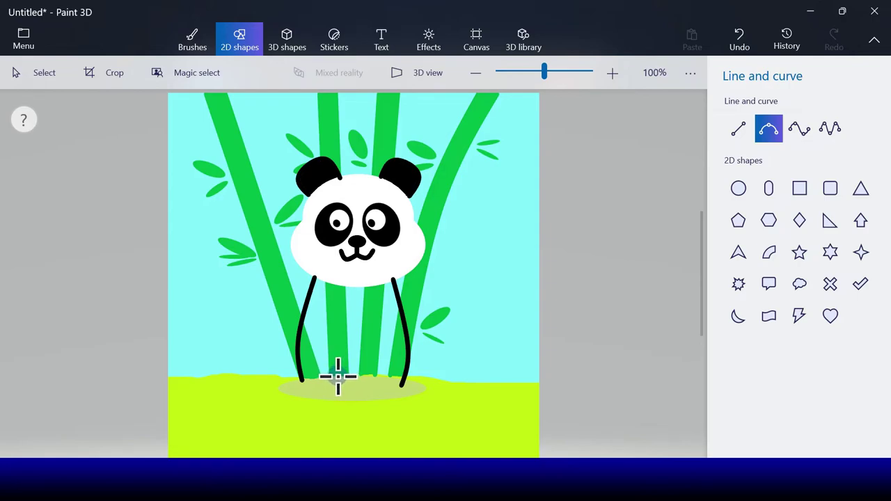
{"action": "left_click_drag", "start_coordinate": [339, 377], "coordinate": [376, 376]}
{"action": "left_click", "coordinate": [739, 36]}
Draw a small black 4-point curve, 10px thick, arching upward at ground level midway between the body sides to separate the legs.
{"action": "left_click", "coordinate": [798, 128]}
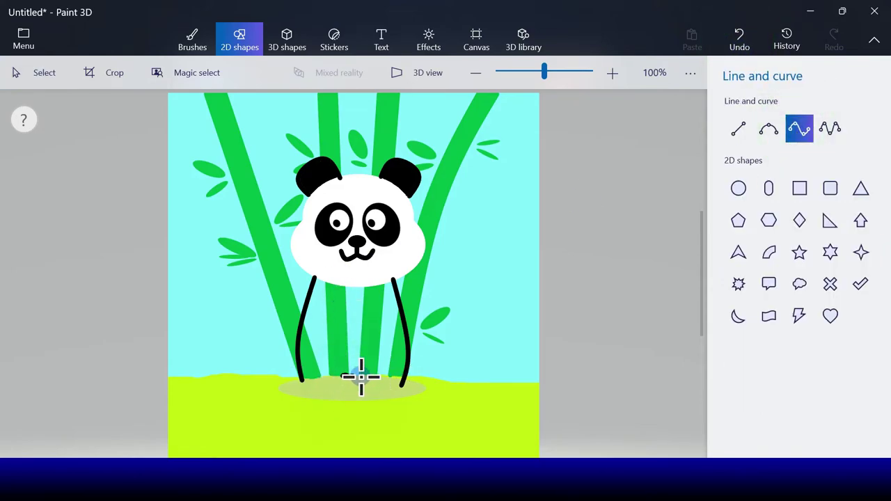
{"action": "mouse_move", "coordinate": [367, 377]}
{"action": "left_mouse_down"}
{"action": "mouse_move", "coordinate": [381, 377]}
{"action": "mouse_move", "coordinate": [342, 362]}
{"action": "mouse_move", "coordinate": [357, 358]}
{"action": "left_mouse_up"}
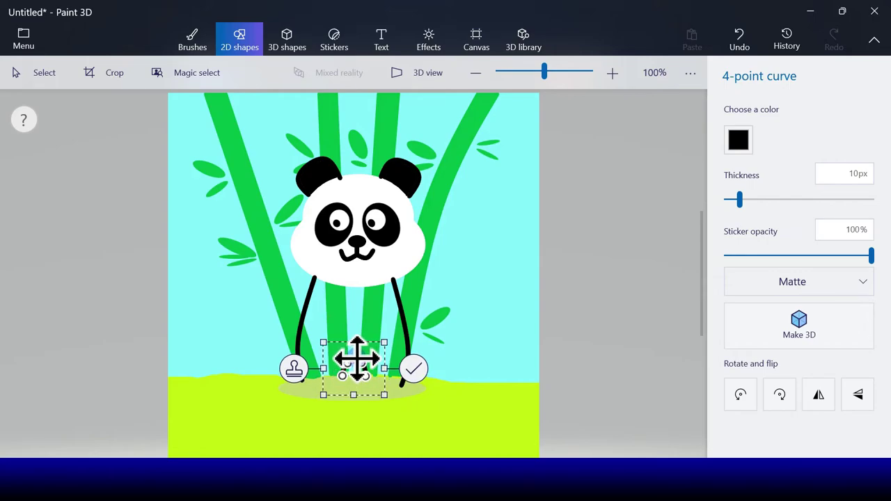
{"action": "left_click", "coordinate": [421, 373]}
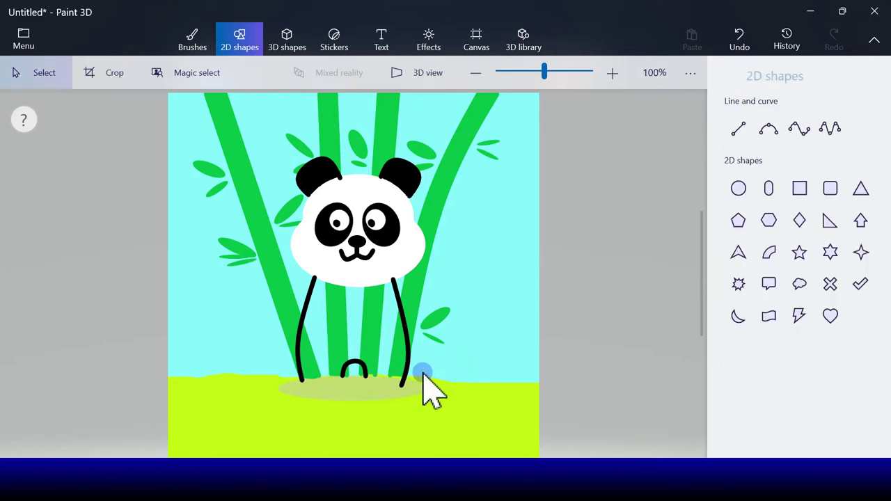
Draw a flat black ellipse at the base of the body's left side as a foot, tilted slightly counterclockwise.
{"action": "left_click", "coordinate": [739, 191]}
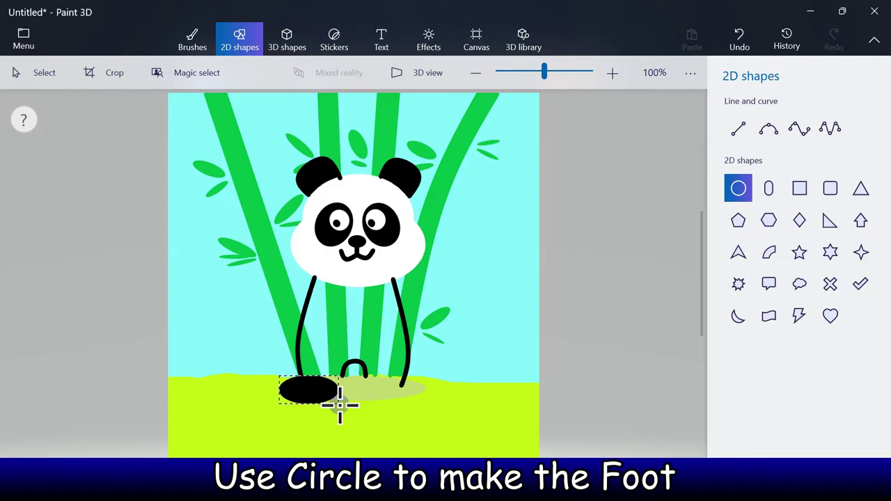
{"action": "left_click_drag", "start_coordinate": [340, 405], "coordinate": [329, 384]}
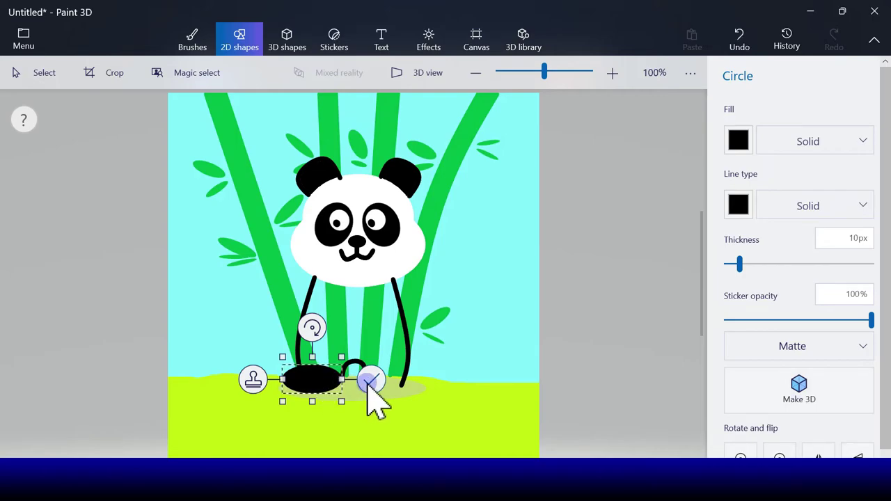
{"action": "left_click_drag", "start_coordinate": [312, 328], "coordinate": [303, 329]}
{"action": "left_click_drag", "start_coordinate": [312, 379], "coordinate": [311, 389]}
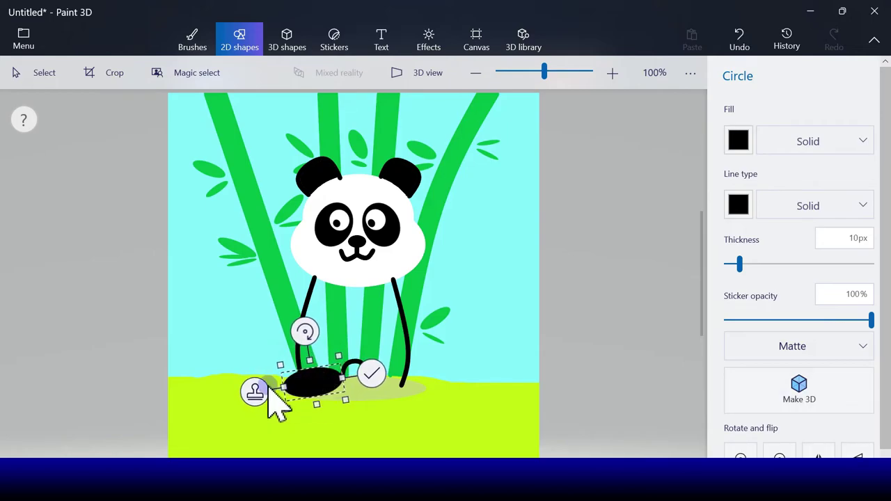
Stamp the left foot in place, move the ellipse to the base of the body's right side and tilt it clockwise as the other foot.
{"action": "left_click_drag", "start_coordinate": [306, 395], "coordinate": [406, 380]}
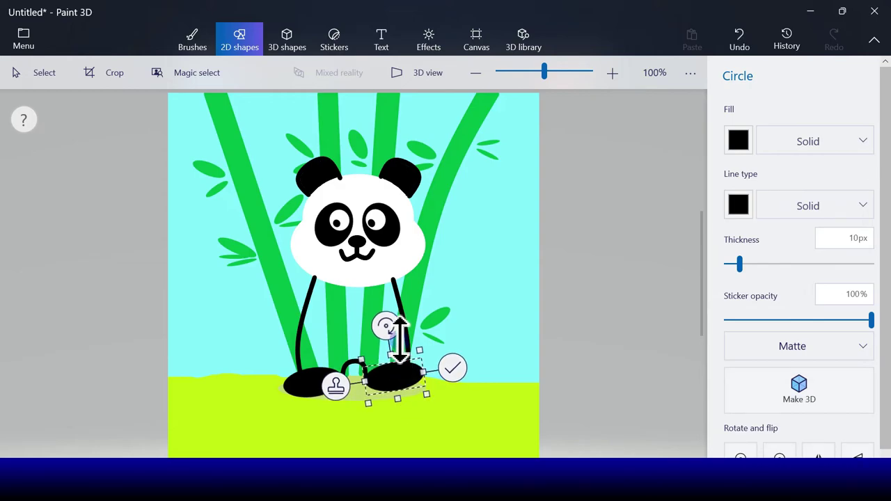
{"action": "left_click_drag", "start_coordinate": [392, 324], "coordinate": [418, 334]}
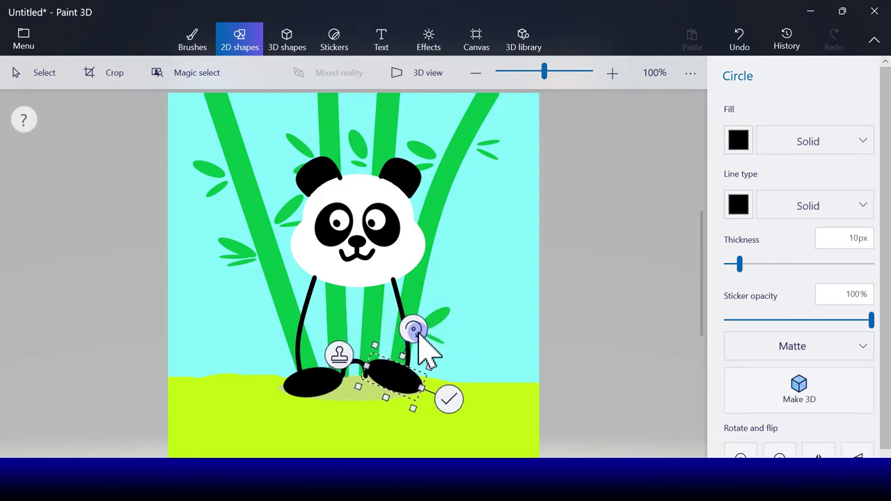
{"action": "mouse_move", "coordinate": [398, 378]}
{"action": "left_mouse_down"}
{"action": "mouse_move", "coordinate": [397, 394]}
{"action": "mouse_move", "coordinate": [398, 383]}
{"action": "left_mouse_up"}
{"action": "left_click_drag", "start_coordinate": [417, 339], "coordinate": [401, 333]}
{"action": "left_click_drag", "start_coordinate": [406, 380], "coordinate": [409, 383]}
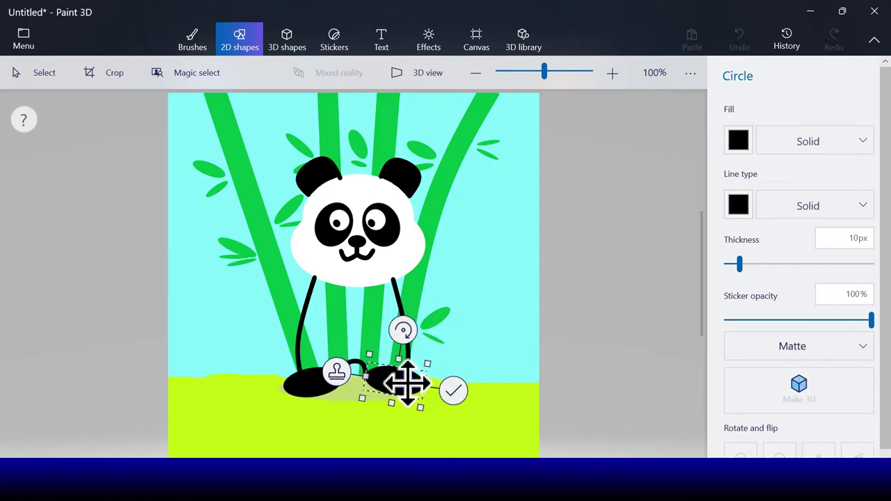
{"action": "left_click", "coordinate": [463, 401]}
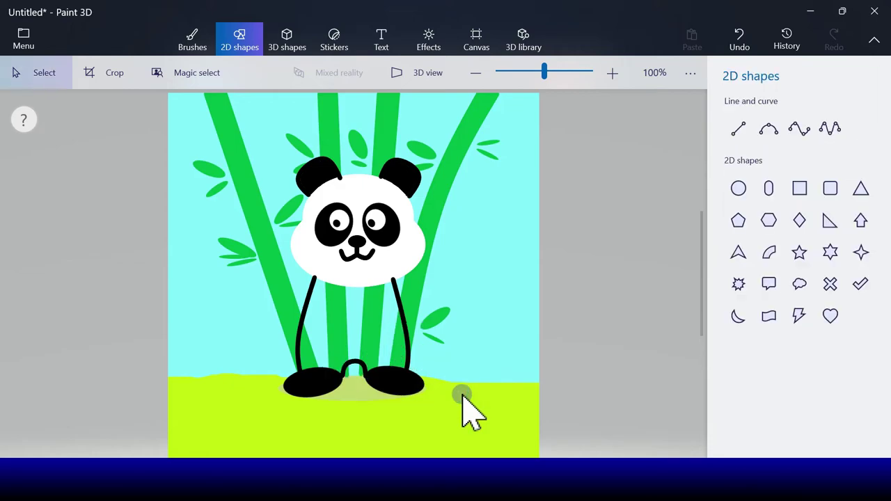
Draw a black 3-point curve, 10px thick, across the lower body between both sides, sagging to meet the top of the leg arch.
{"action": "left_click", "coordinate": [770, 133]}
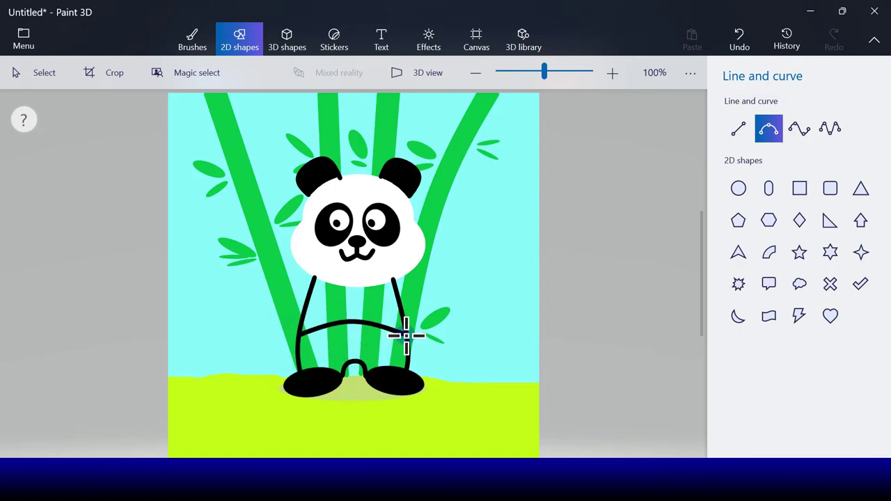
{"action": "left_click_drag", "start_coordinate": [407, 336], "coordinate": [406, 336]}
{"action": "left_click_drag", "start_coordinate": [357, 323], "coordinate": [353, 353]}
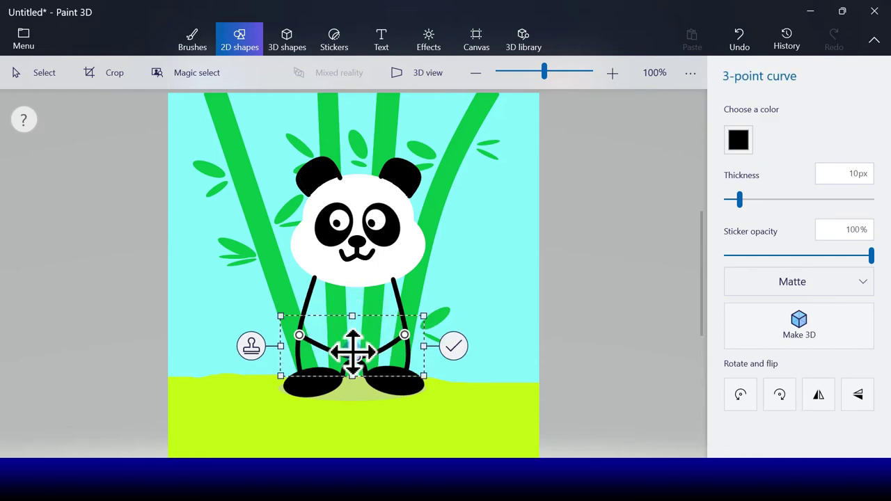
{"action": "left_click_drag", "start_coordinate": [298, 337], "coordinate": [300, 343]}
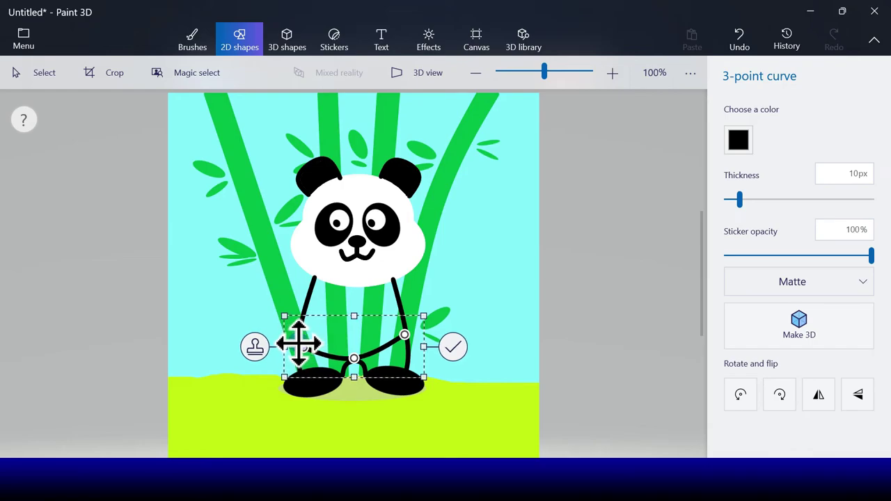
{"action": "left_click_drag", "start_coordinate": [406, 339], "coordinate": [401, 345]}
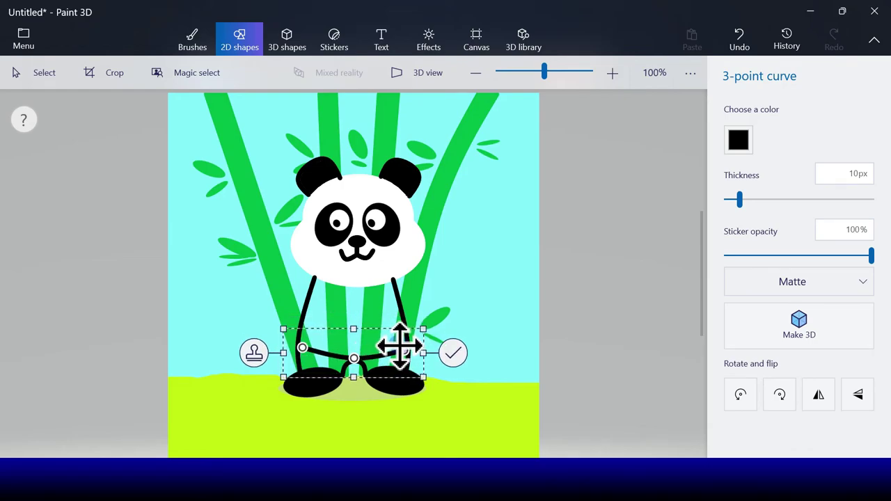
{"action": "left_click", "coordinate": [453, 353]}
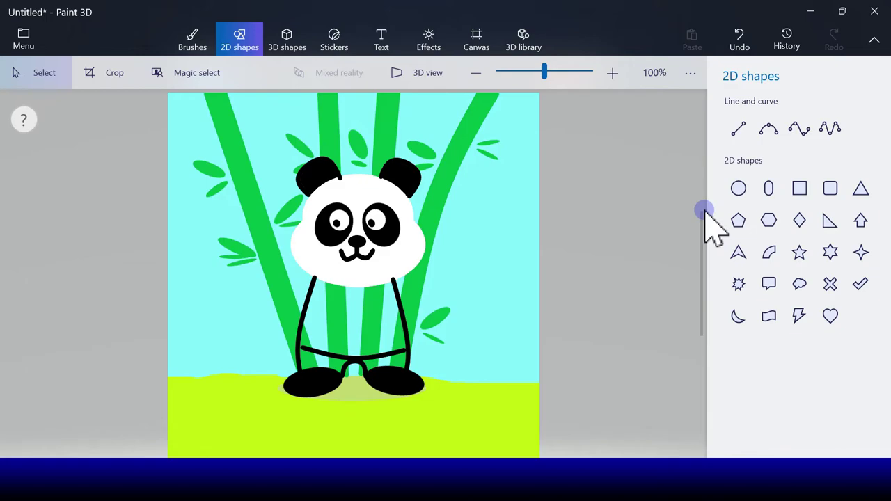
Draw a small black circle as a hand left of the body and stamp it, placing the second hand at the same height on the right.
{"action": "left_click", "coordinate": [738, 190]}
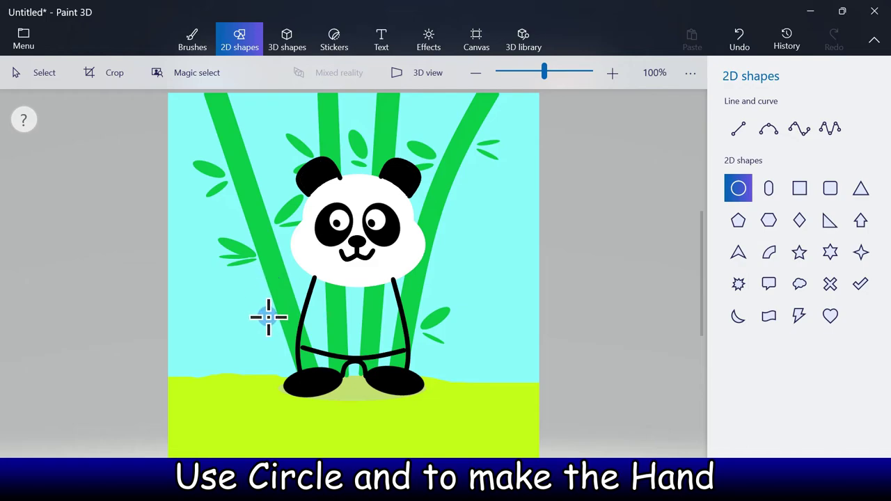
{"action": "left_click_drag", "start_coordinate": [278, 316], "coordinate": [290, 328]}
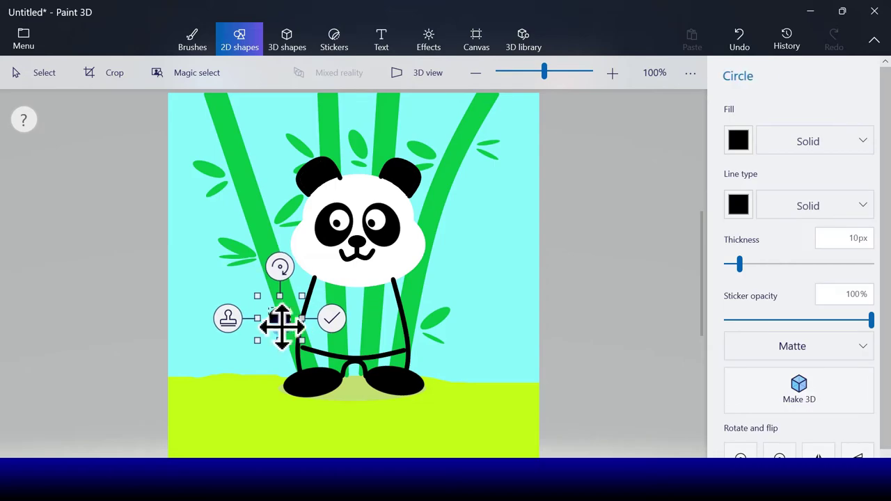
{"action": "left_click", "coordinate": [227, 319]}
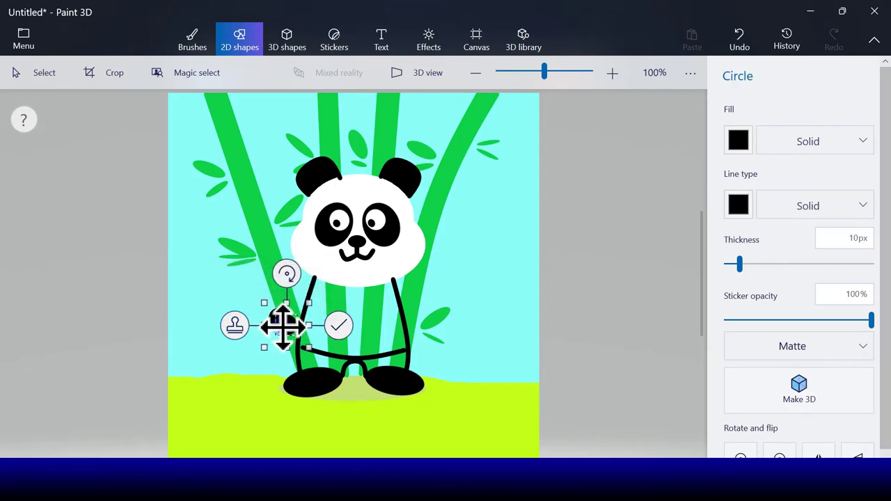
{"action": "left_click_drag", "start_coordinate": [285, 322], "coordinate": [425, 321]}
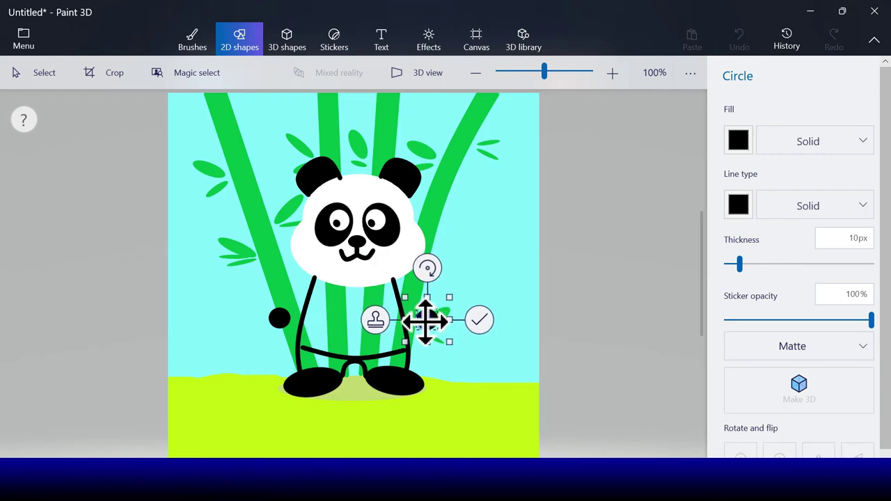
{"action": "left_click", "coordinate": [479, 321]}
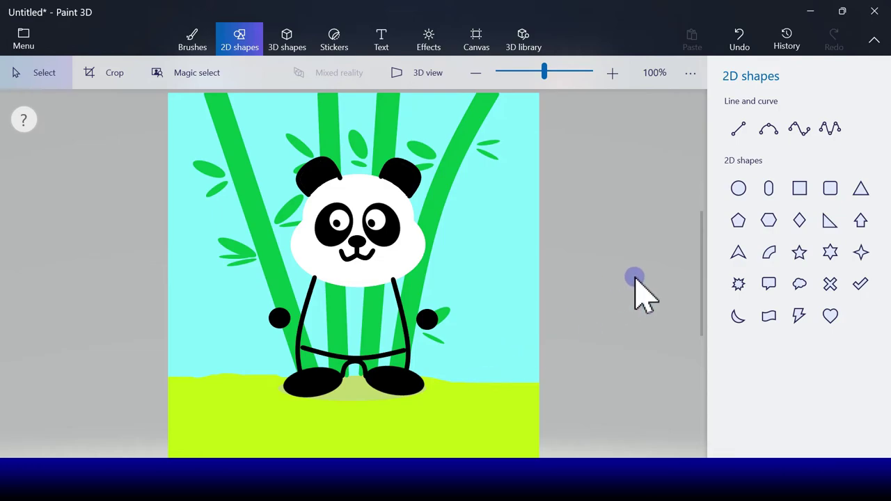
Draw two black 3-point curves, 10px thick, bowing outward from the top of each body side to the hands as the outer arm lines.
{"action": "left_click", "coordinate": [769, 128]}
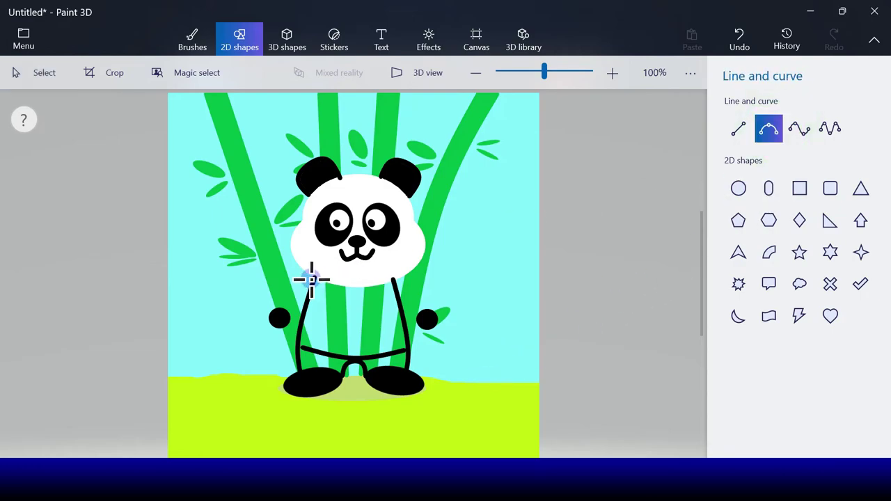
{"action": "left_click_drag", "start_coordinate": [315, 278], "coordinate": [273, 317]}
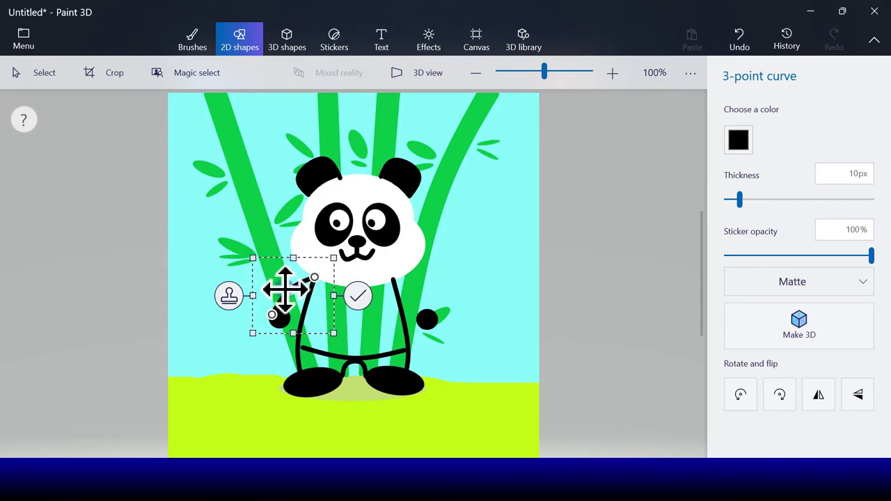
{"action": "left_click", "coordinate": [358, 296]}
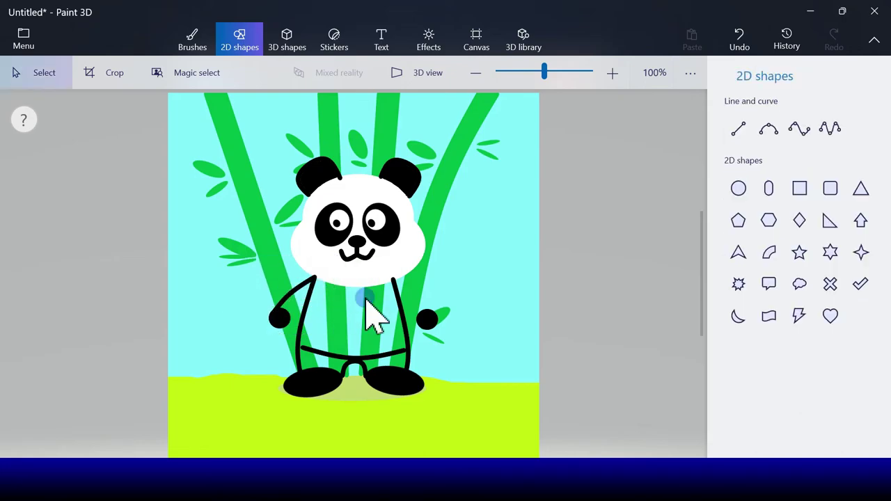
{"action": "left_click", "coordinate": [769, 131]}
{"action": "left_click_drag", "start_coordinate": [435, 317], "coordinate": [394, 281]}
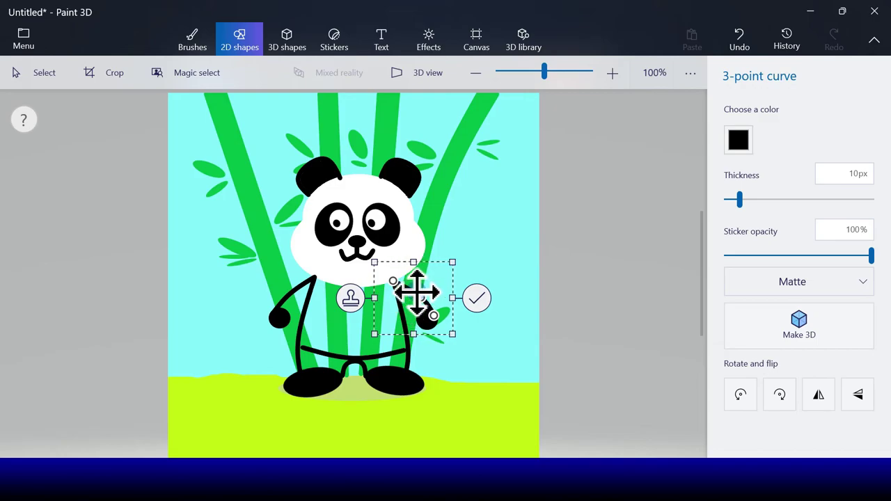
{"action": "left_click", "coordinate": [478, 301]}
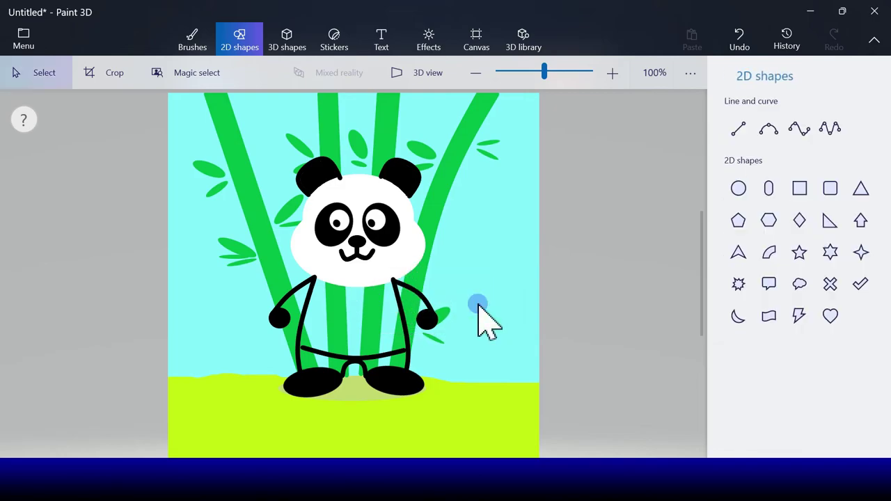
Draw two short black 3-point curves, 10px thick, from the body sides to the hands as the inner arm lines.
{"action": "left_click", "coordinate": [770, 134]}
{"action": "mouse_move", "coordinate": [315, 285]}
{"action": "left_mouse_down"}
{"action": "mouse_move", "coordinate": [288, 314]}
{"action": "mouse_move", "coordinate": [307, 303]}
{"action": "left_mouse_up"}
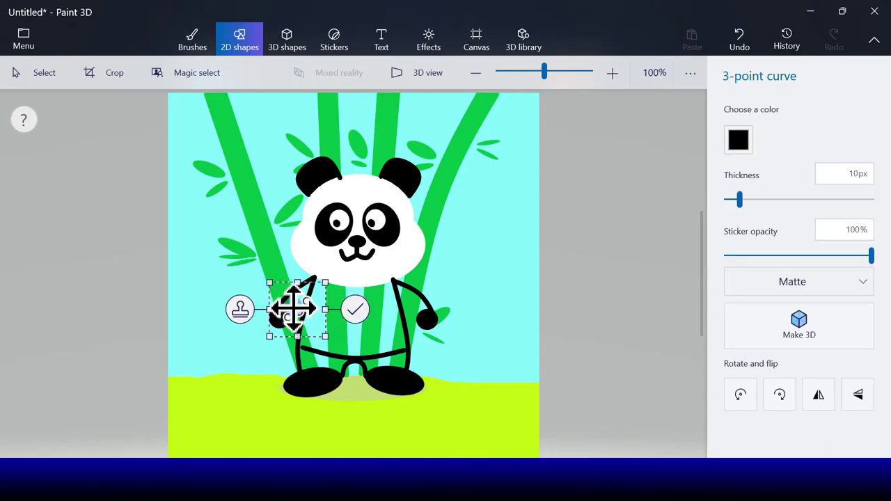
{"action": "left_click", "coordinate": [355, 310]}
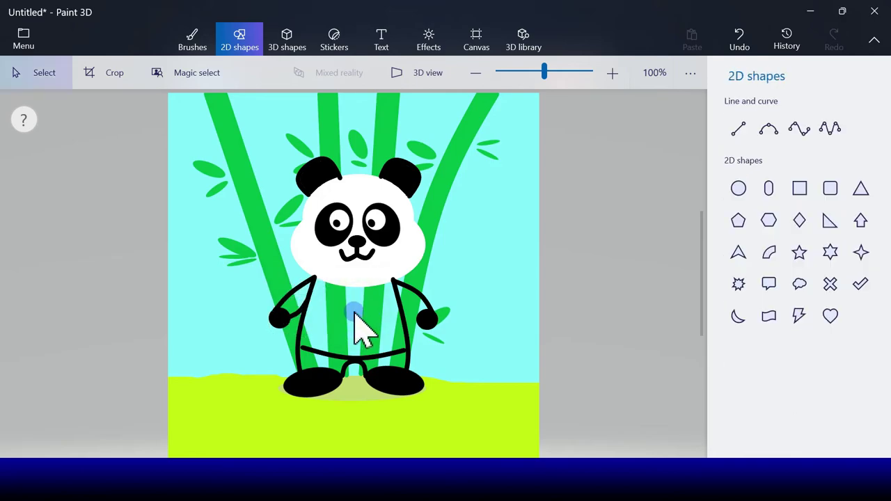
{"action": "left_click", "coordinate": [769, 128]}
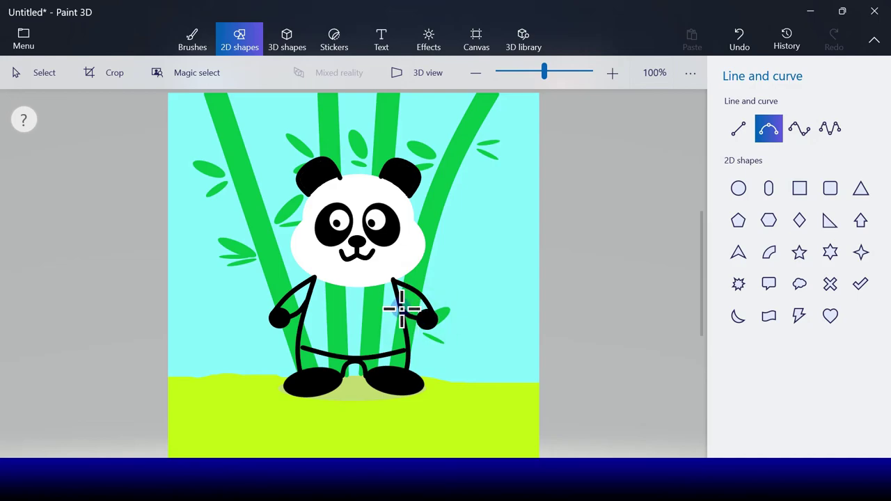
{"action": "left_click_drag", "start_coordinate": [402, 306], "coordinate": [459, 313]}
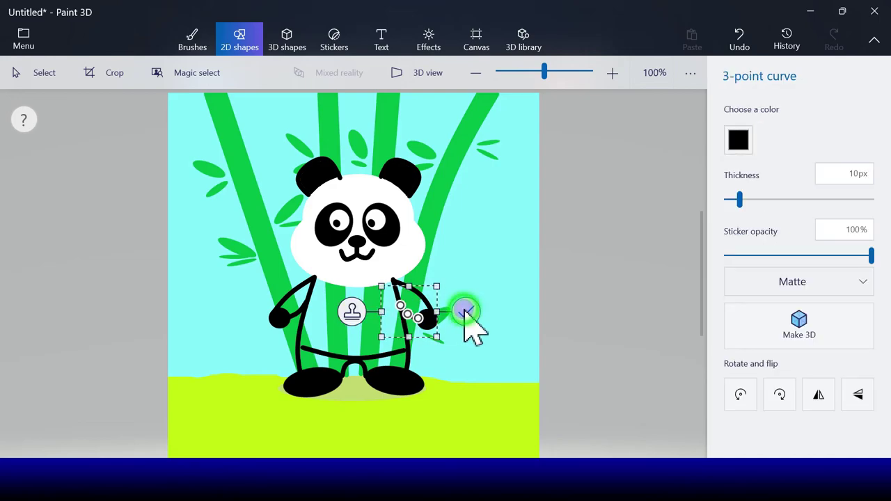
{"action": "key", "text": "Delete"}
Fill both arms and both legs of the panda with black.
{"action": "left_click", "coordinate": [199, 49]}
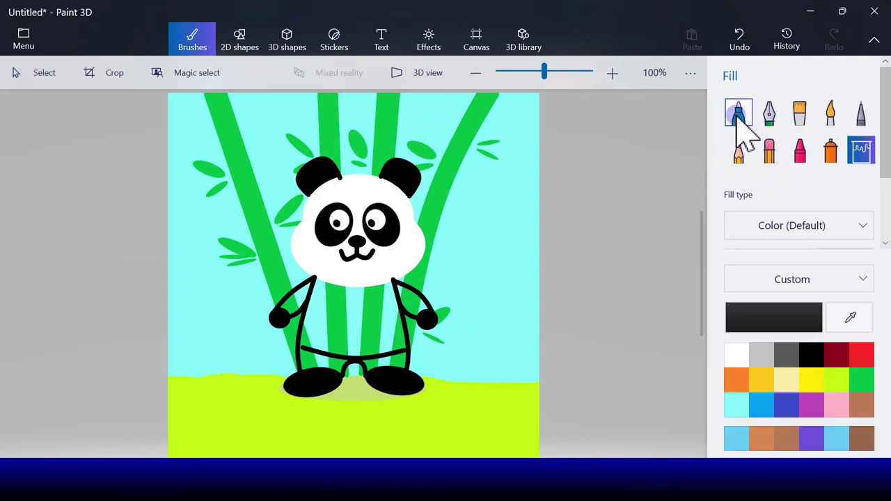
{"action": "left_click", "coordinate": [738, 115]}
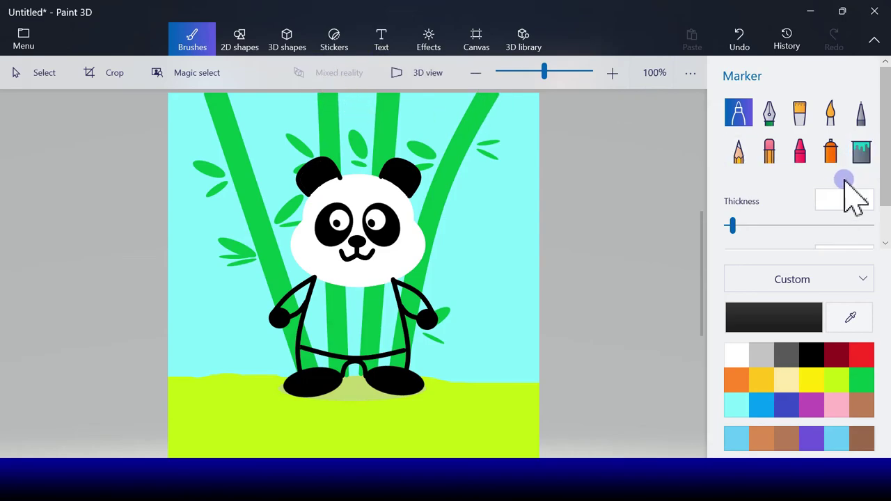
{"action": "left_click", "coordinate": [861, 159]}
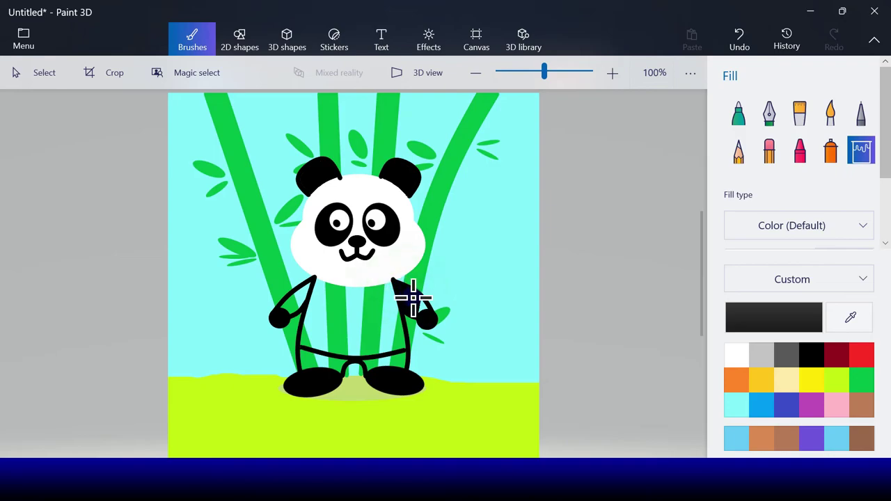
{"action": "left_click", "coordinate": [422, 306]}
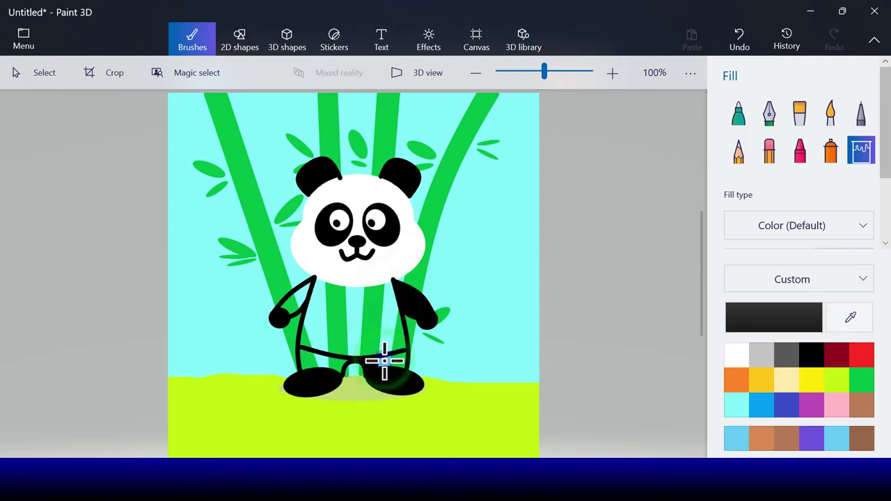
{"action": "left_click", "coordinate": [393, 359]}
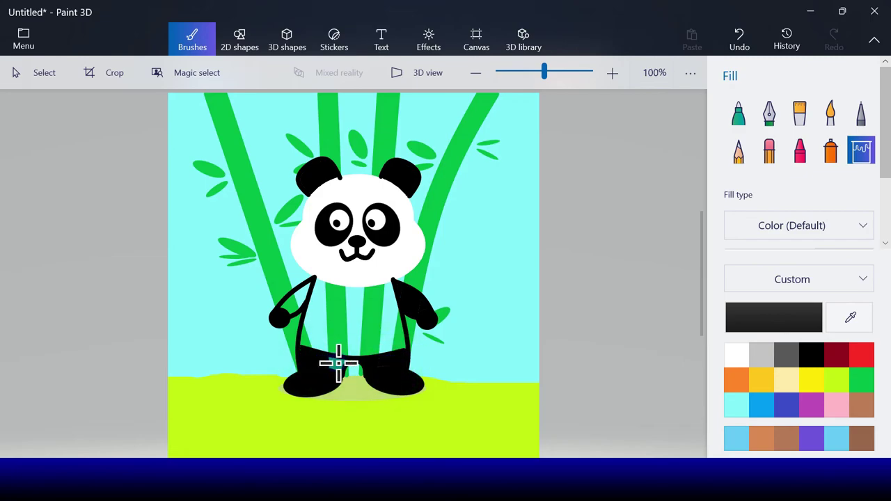
{"action": "left_click", "coordinate": [338, 363]}
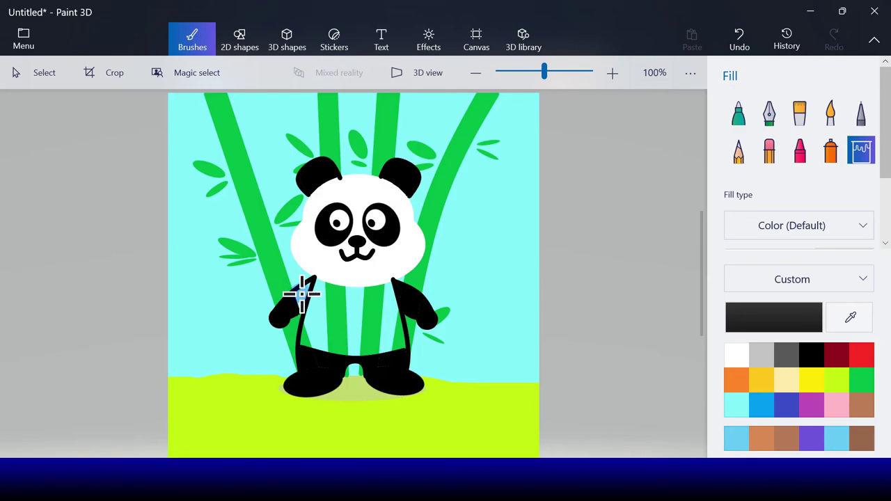
Fill every section of the panda's torso with white, covering the bamboo and sky showing through it.
{"action": "left_click", "coordinate": [738, 358]}
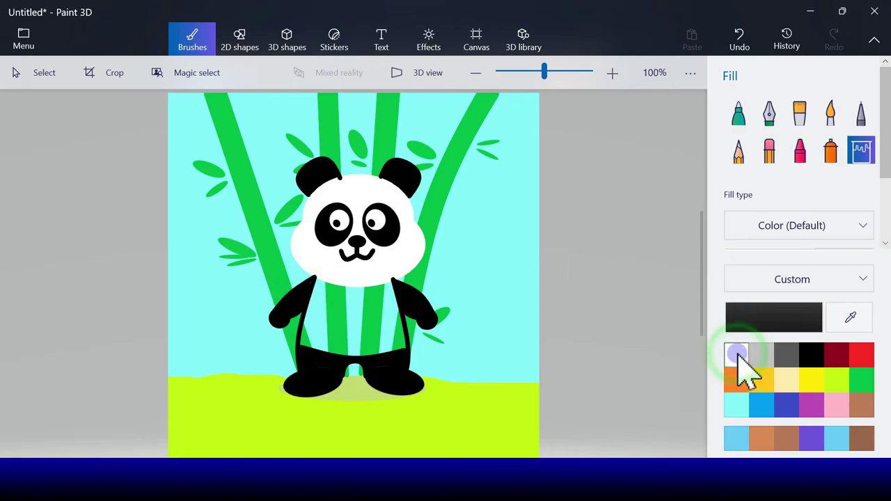
{"action": "left_click", "coordinate": [315, 336]}
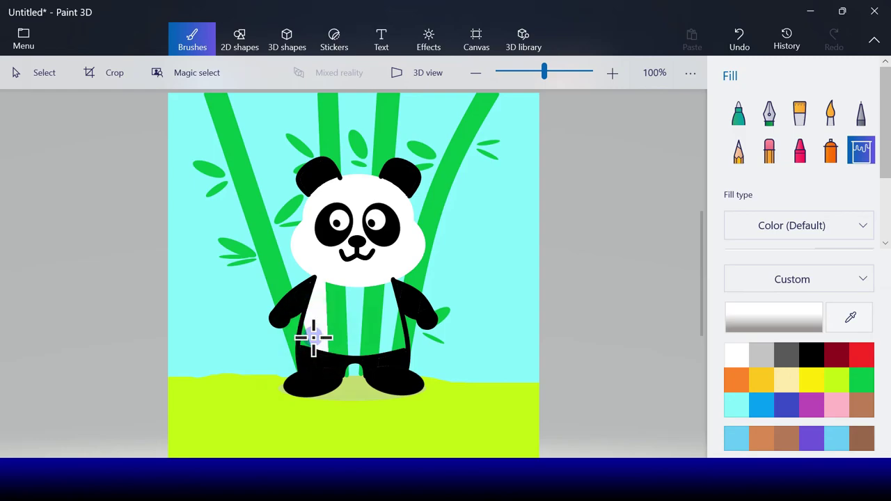
{"action": "left_click", "coordinate": [338, 319]}
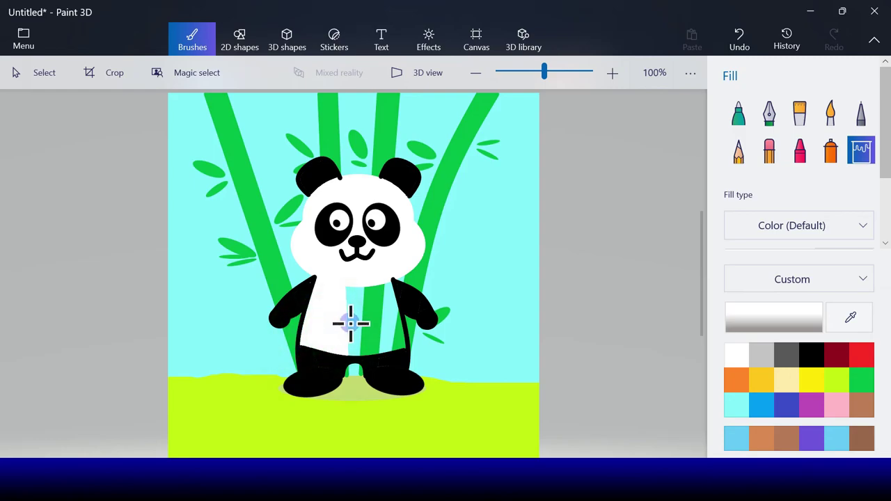
{"action": "left_click", "coordinate": [376, 319]}
{"action": "left_click", "coordinate": [384, 319]}
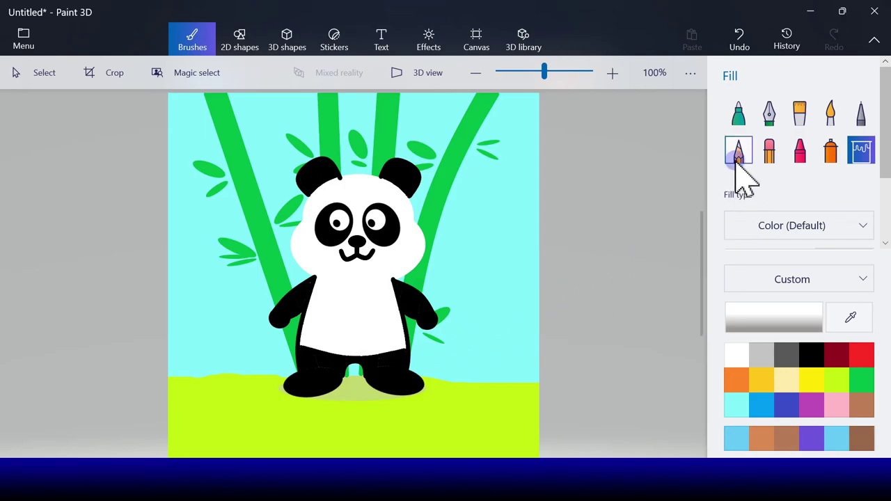
Draw a green 3-point curve, 24px thick, rising outward from the panda's right-side hand as a bamboo stick.
{"action": "left_click", "coordinate": [862, 381]}
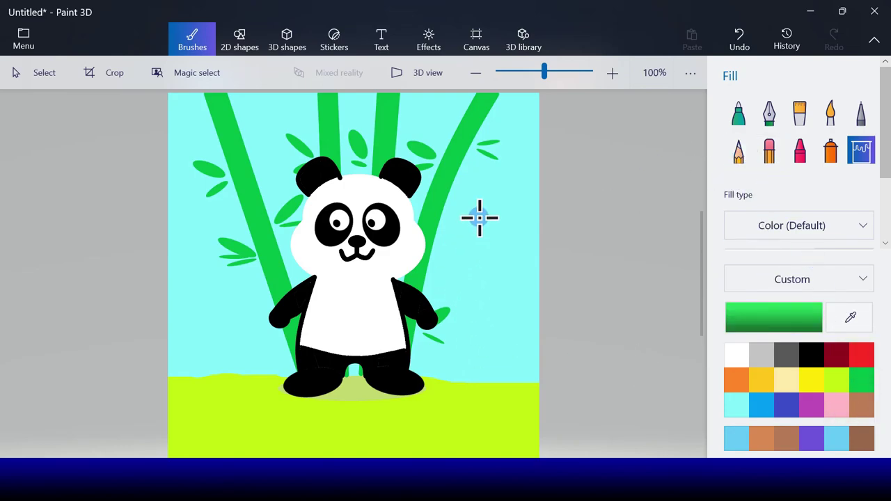
{"action": "left_click", "coordinate": [243, 42]}
{"action": "left_click", "coordinate": [766, 131]}
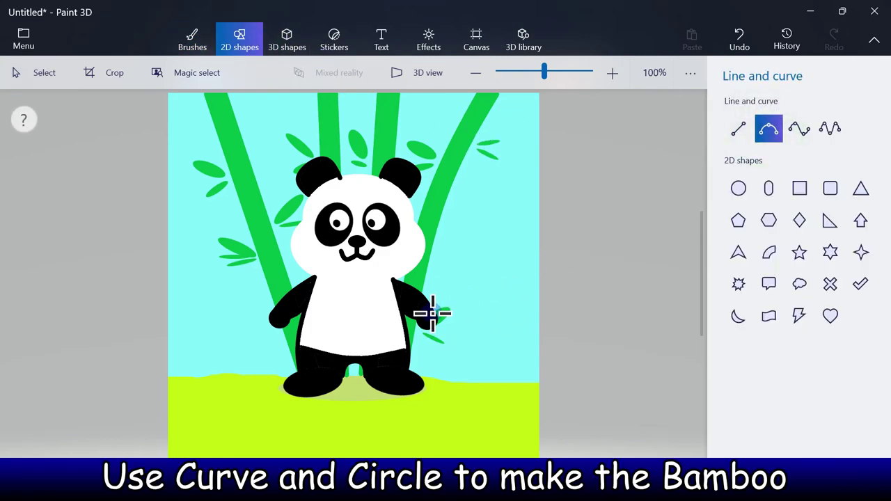
{"action": "left_click_drag", "start_coordinate": [431, 313], "coordinate": [473, 246]}
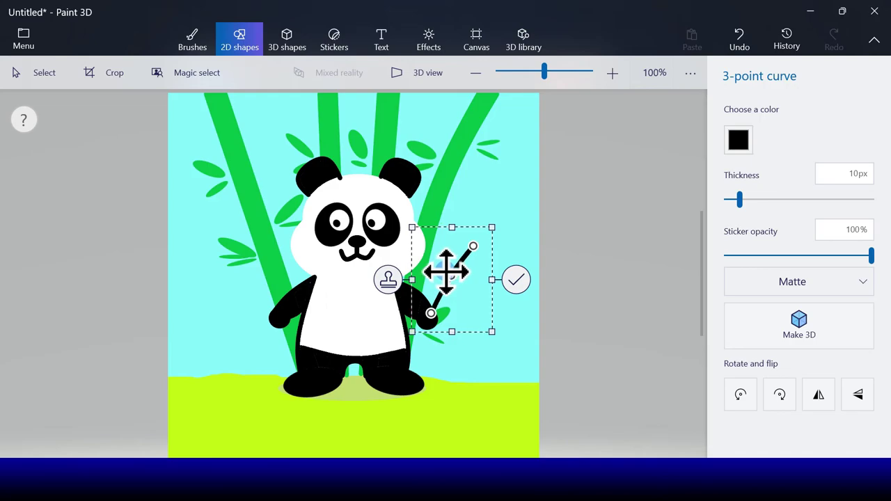
{"action": "left_click_drag", "start_coordinate": [742, 200], "coordinate": [761, 200]}
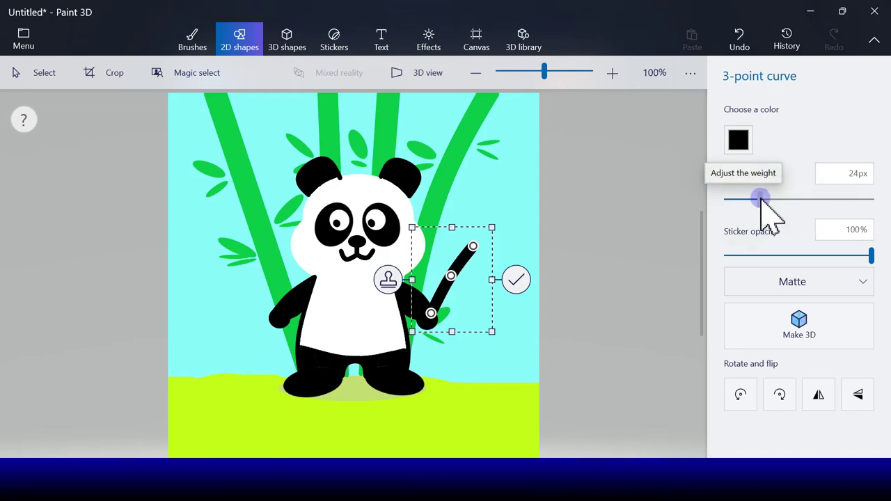
{"action": "left_click", "coordinate": [739, 140]}
{"action": "left_click", "coordinate": [801, 217]}
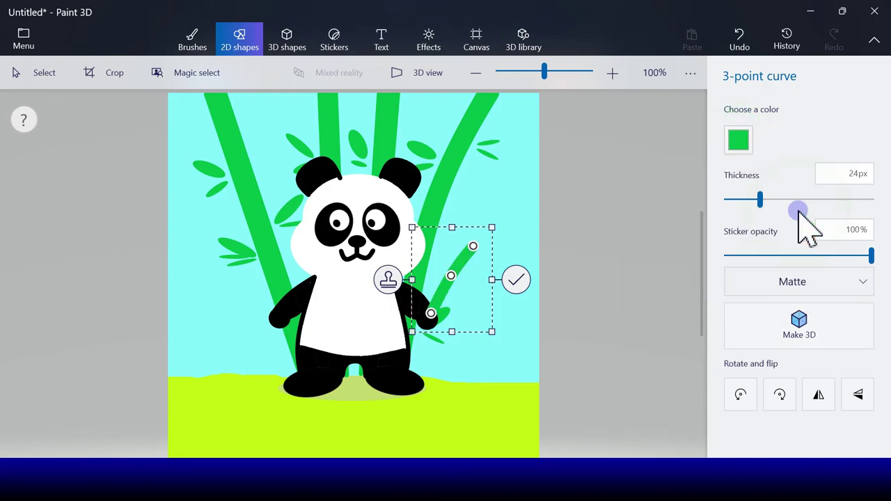
{"action": "left_click", "coordinate": [513, 281]}
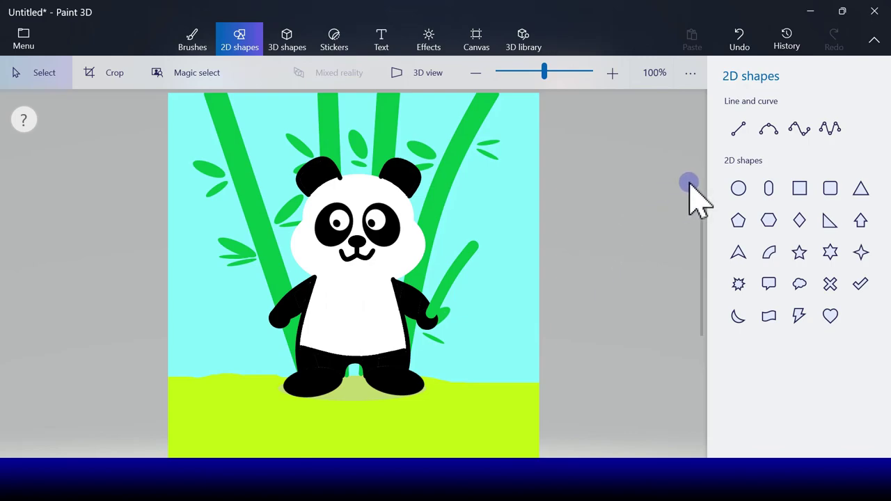
Draw a small flat green ellipse beside the stick's upper end, tilt it counterclockwise and stamp it as a leaf.
{"action": "left_click", "coordinate": [738, 188]}
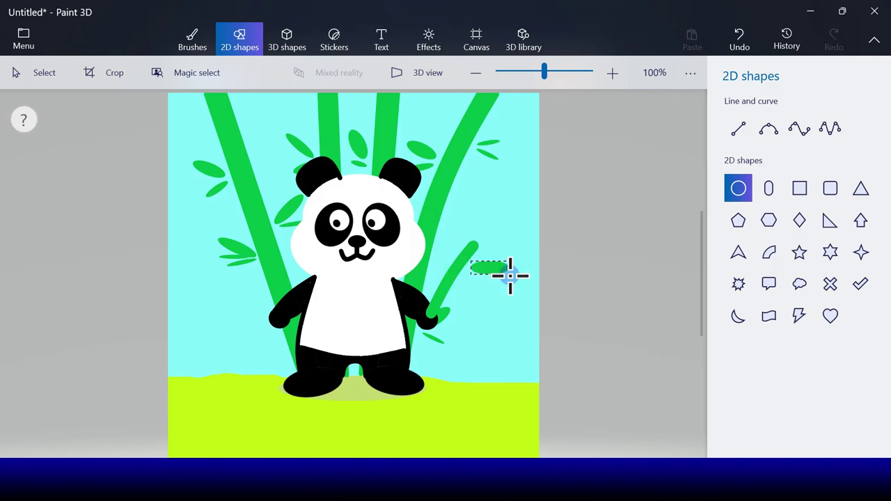
{"action": "left_click_drag", "start_coordinate": [510, 276], "coordinate": [511, 275]}
{"action": "left_click_drag", "start_coordinate": [488, 220], "coordinate": [471, 225]}
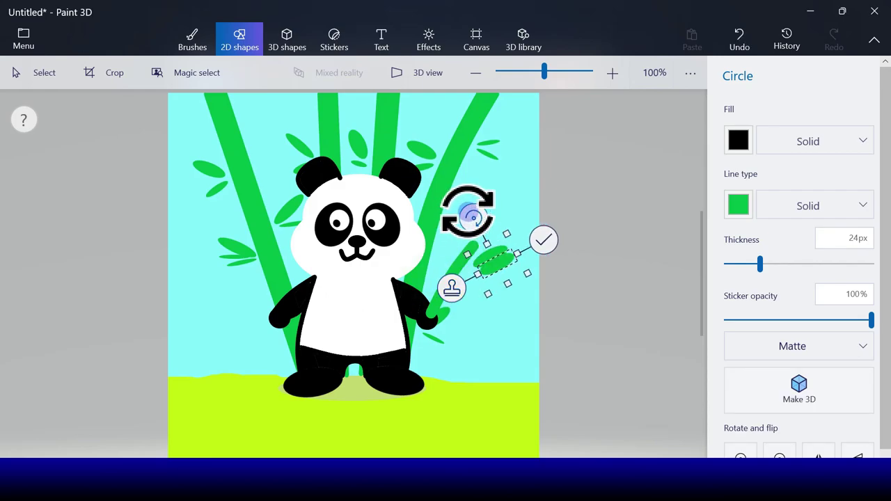
Tilt the ellipse clockwise, shrink it and place it just below the first leaf as the stick's second leaf.
{"action": "left_click_drag", "start_coordinate": [468, 209], "coordinate": [502, 216]}
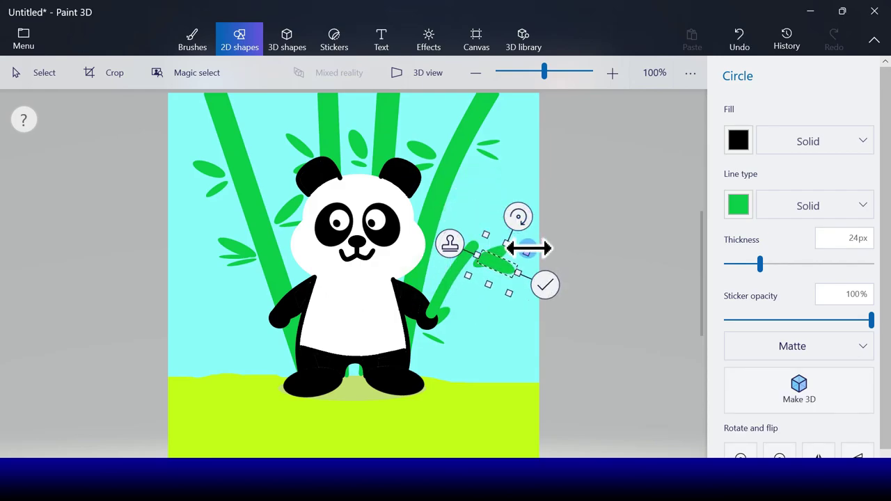
{"action": "left_click_drag", "start_coordinate": [527, 247], "coordinate": [482, 269]}
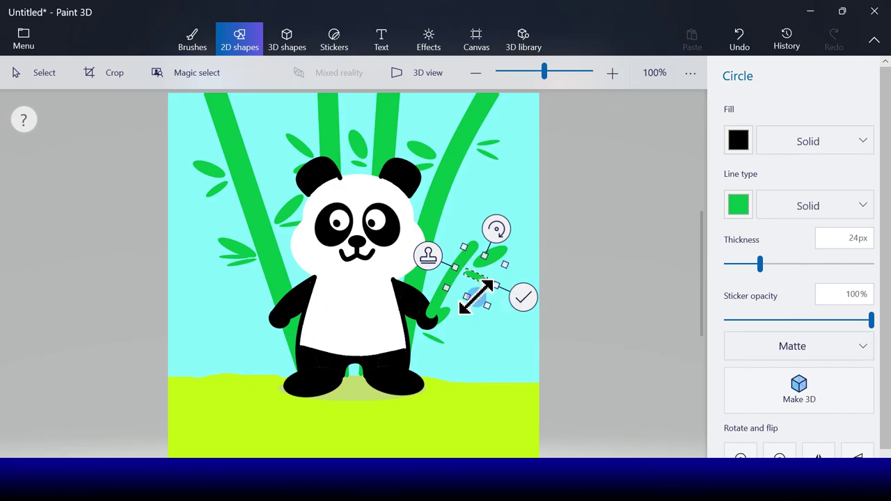
{"action": "left_click_drag", "start_coordinate": [493, 232], "coordinate": [505, 234]}
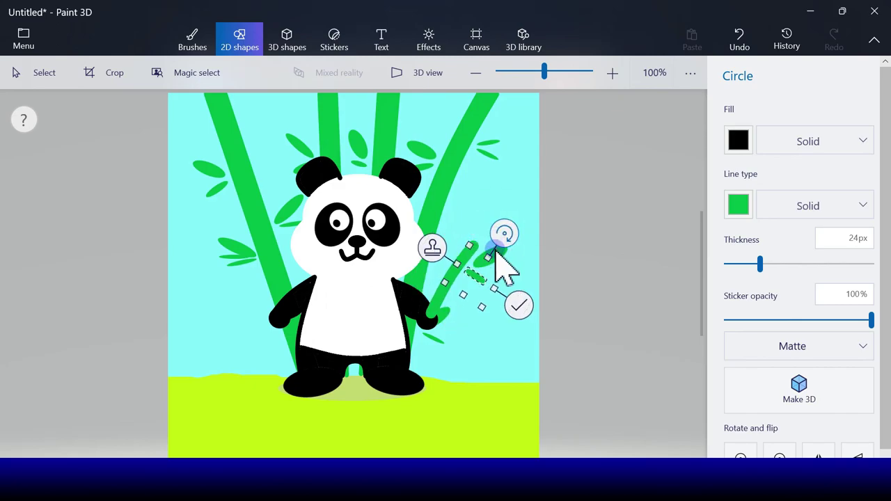
{"action": "left_click_drag", "start_coordinate": [480, 303], "coordinate": [486, 309]}
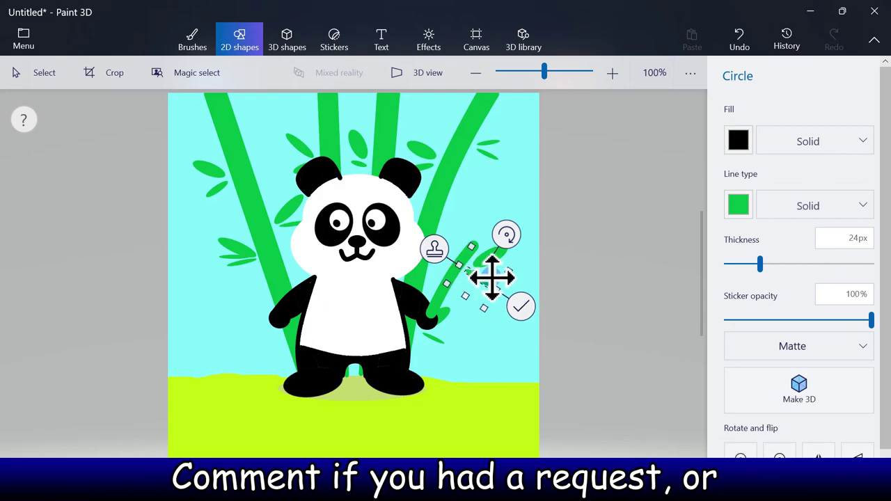
{"action": "left_click_drag", "start_coordinate": [491, 277], "coordinate": [496, 277]}
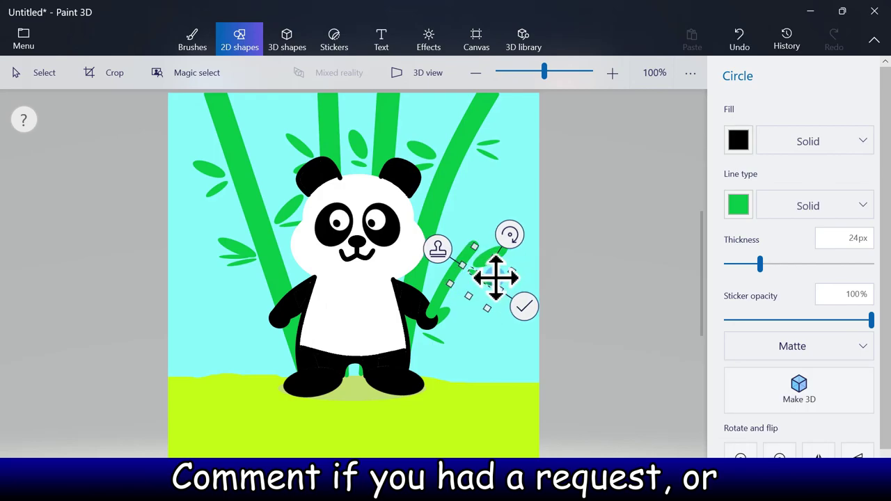
{"action": "left_click", "coordinate": [524, 307]}
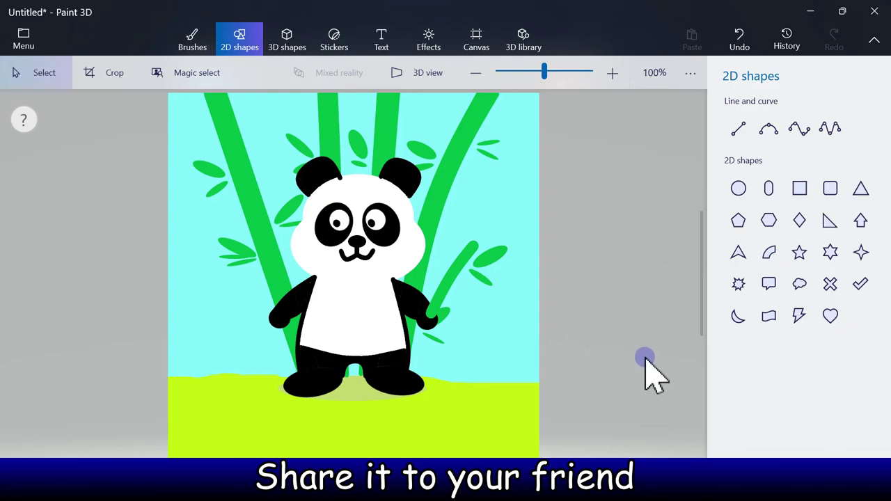